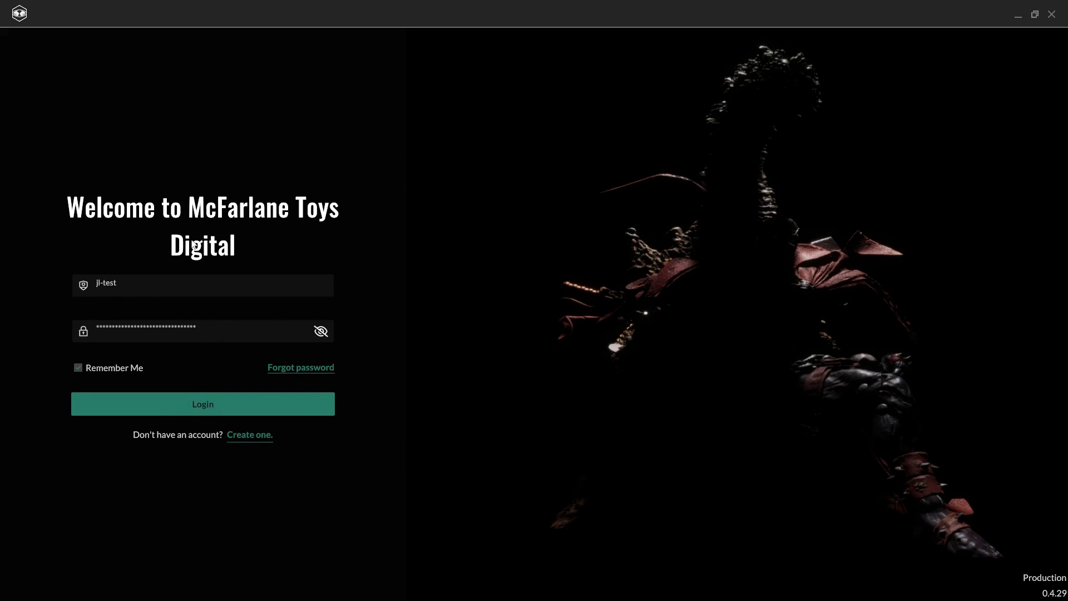
Log in and open My Collectibles to see two Blue Epic and one Brown Common Eternal Dragon.
click(207, 406)
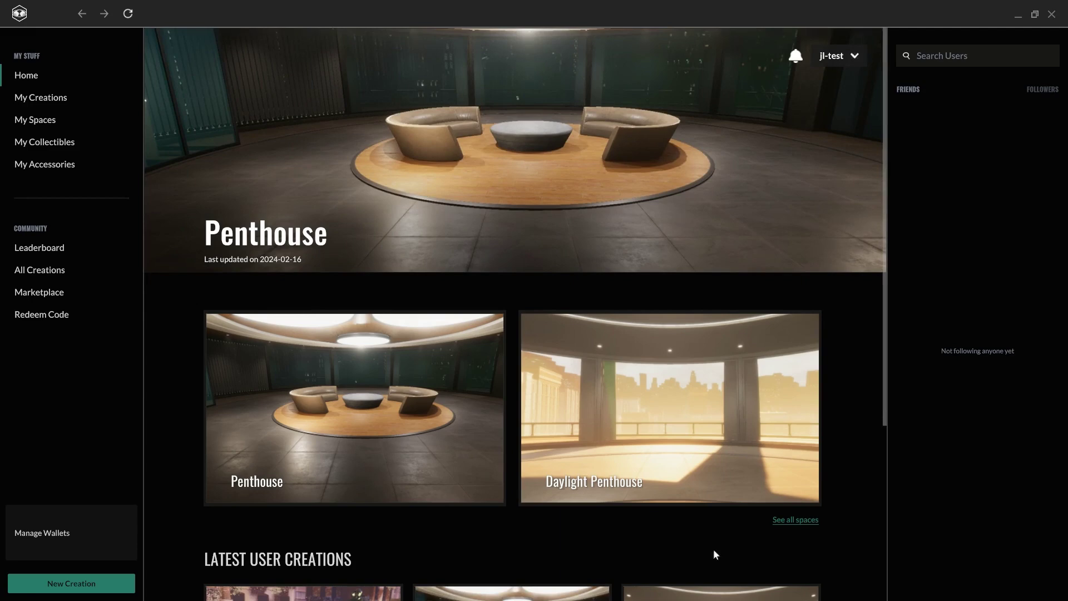
mouse_move(790, 405)
scroll(790, 401, down, 5)
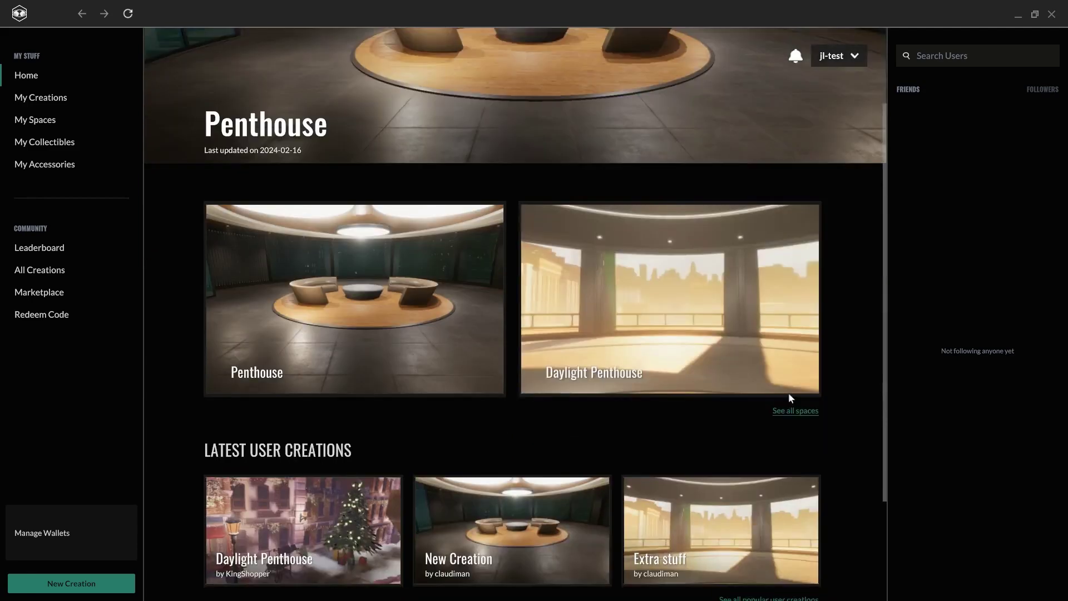
scroll(780, 378, up, 2)
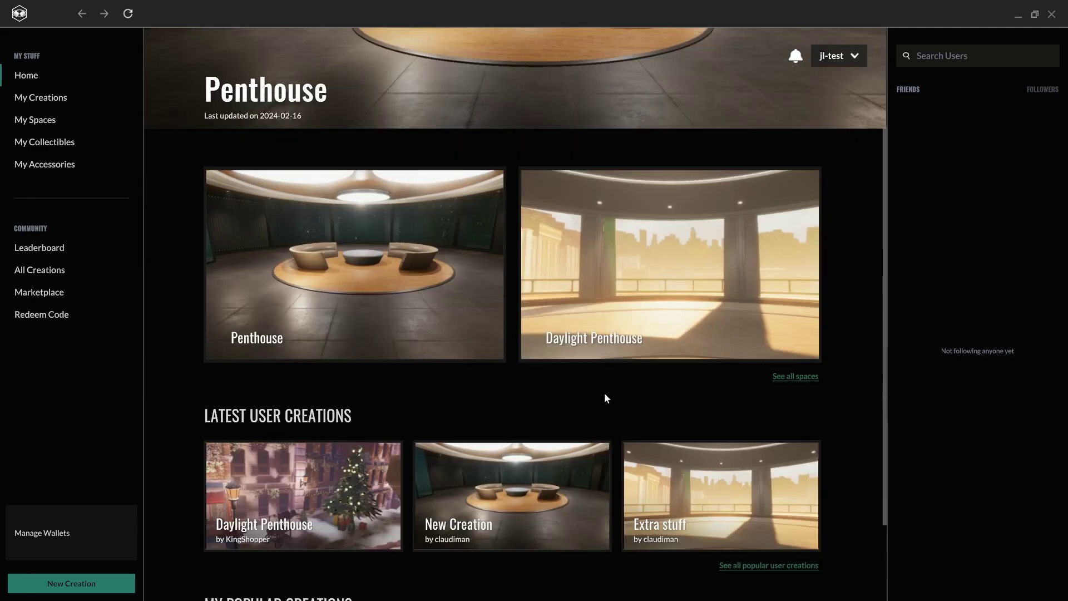
scroll(744, 496, up, 2)
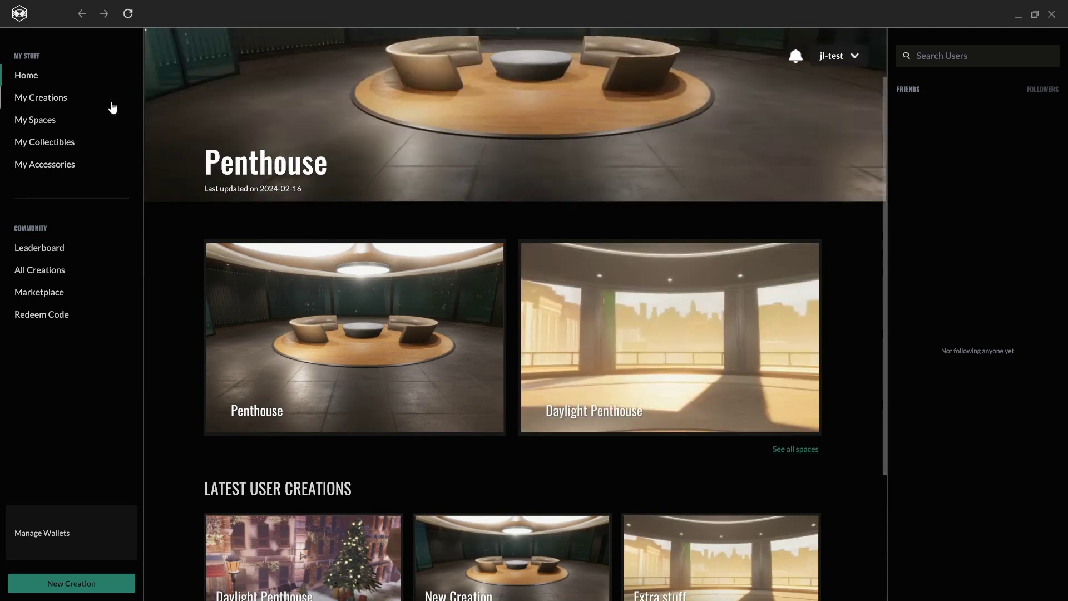
click(43, 142)
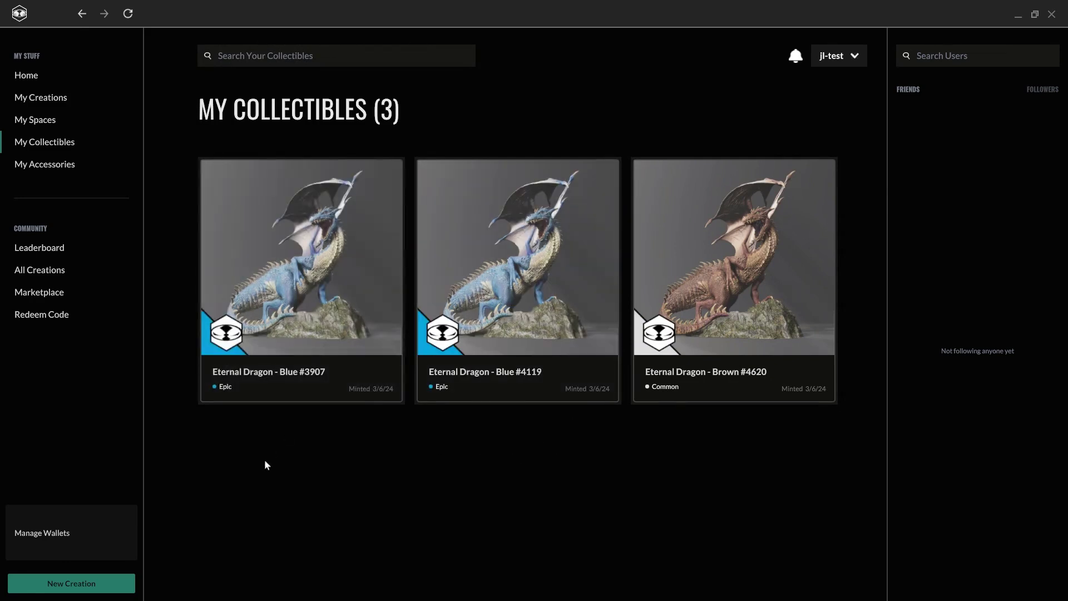
click(328, 259)
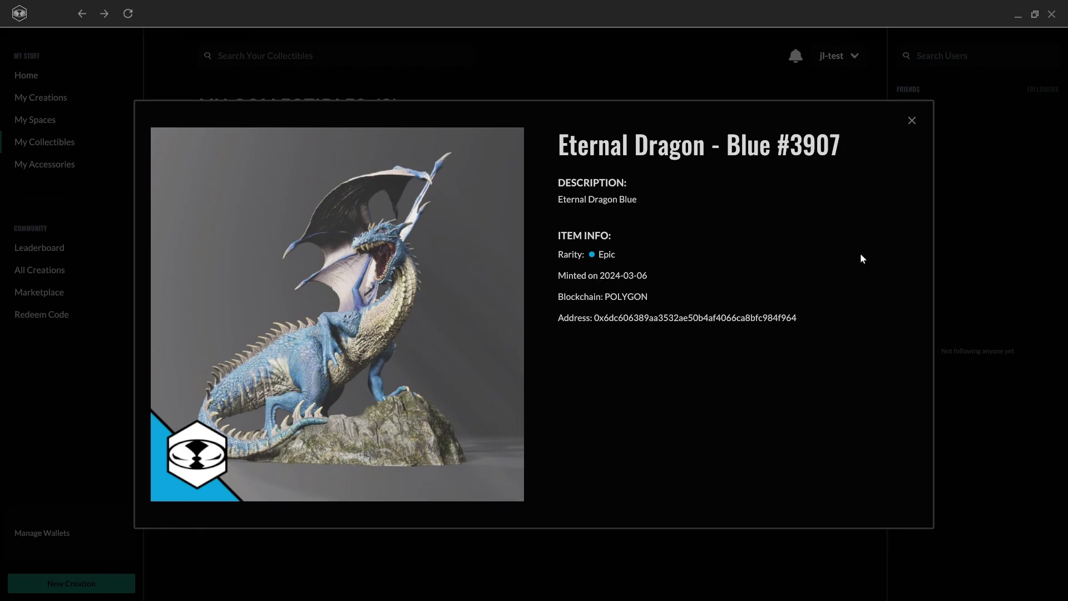
click(911, 121)
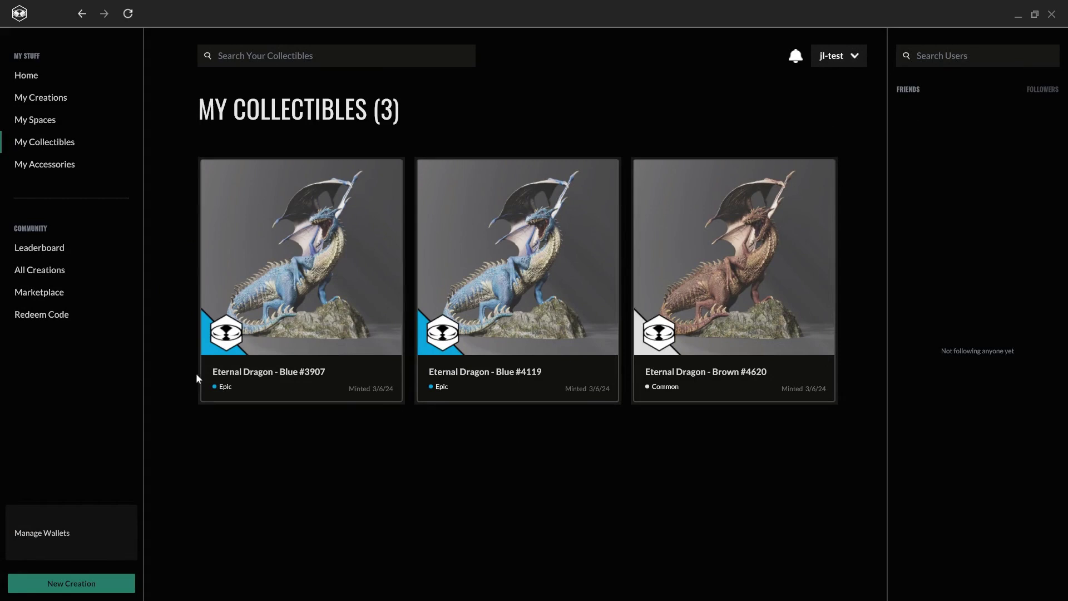
Redeem a pasted product code with the connected wallet to mint Eternal Dragon - Green #2978.
click(26, 316)
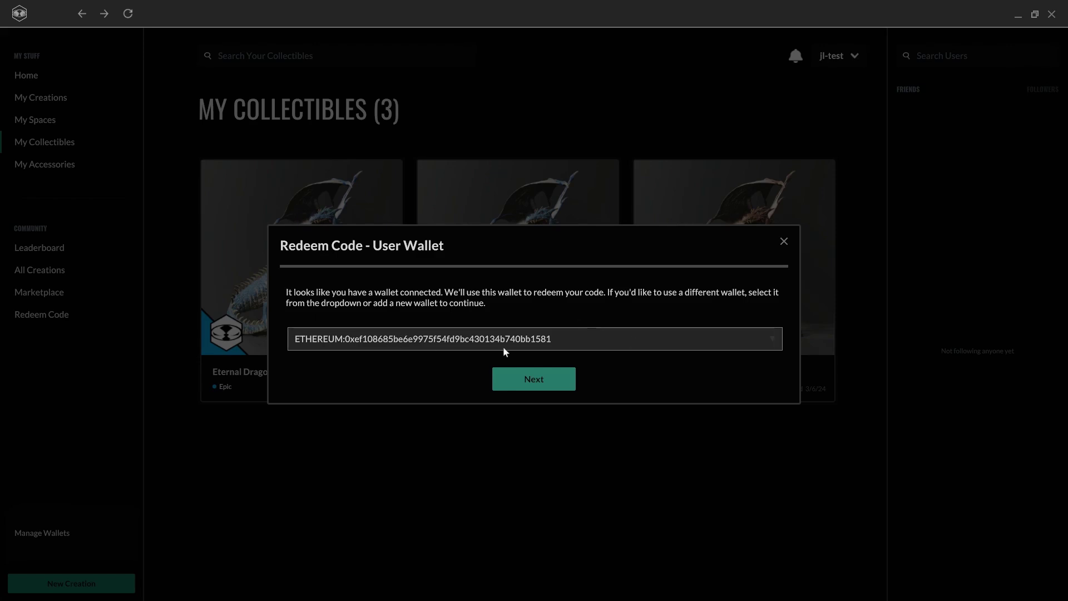
click(530, 380)
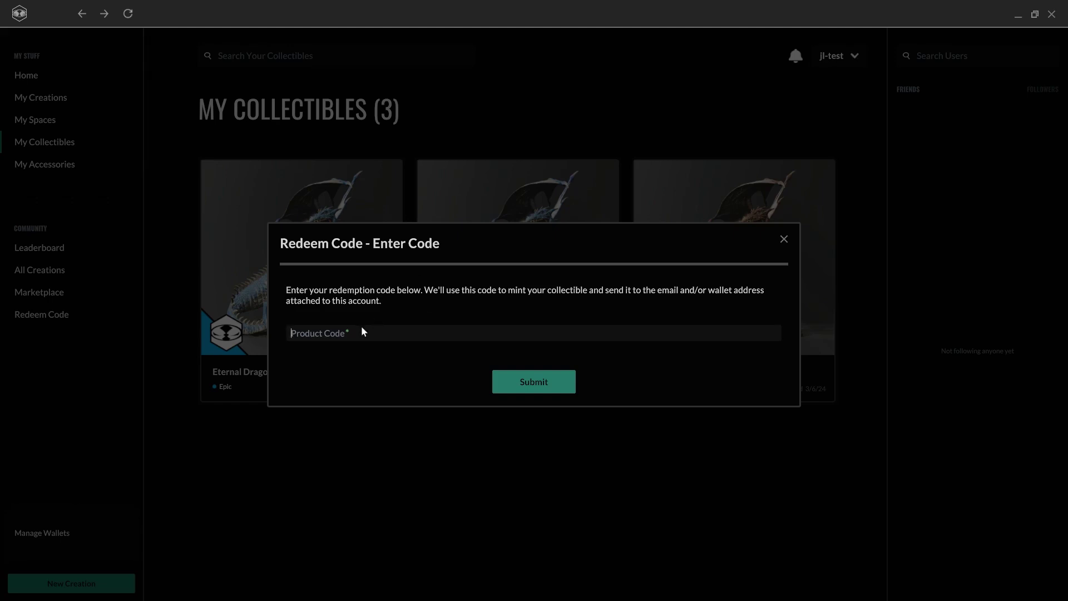
click(508, 384)
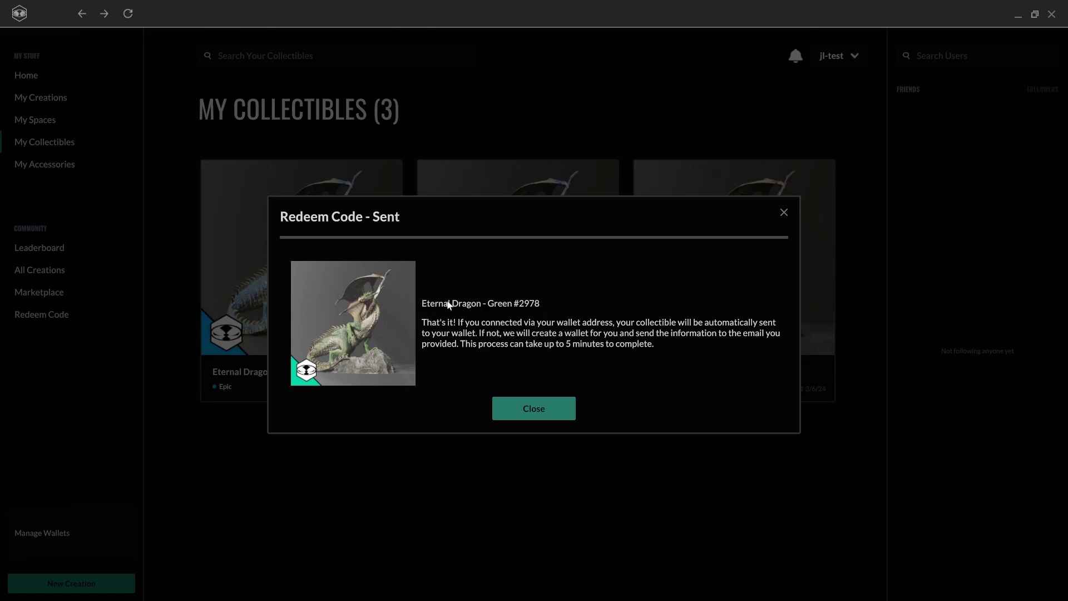
Close the Redeem Code - Sent dialog, reload the page, and check the notifications and account menu.
click(539, 409)
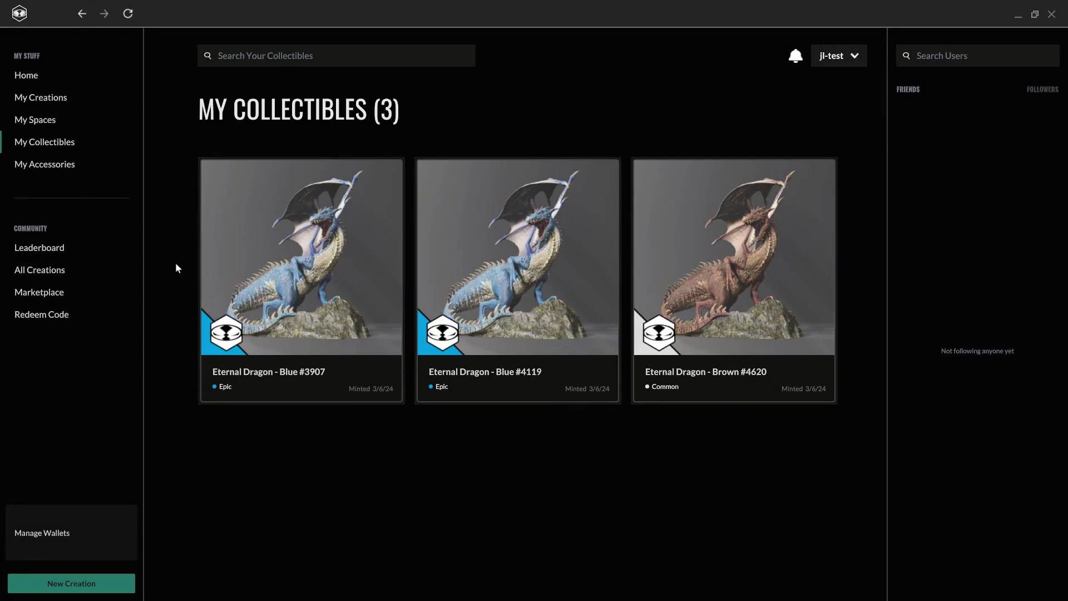
click(128, 16)
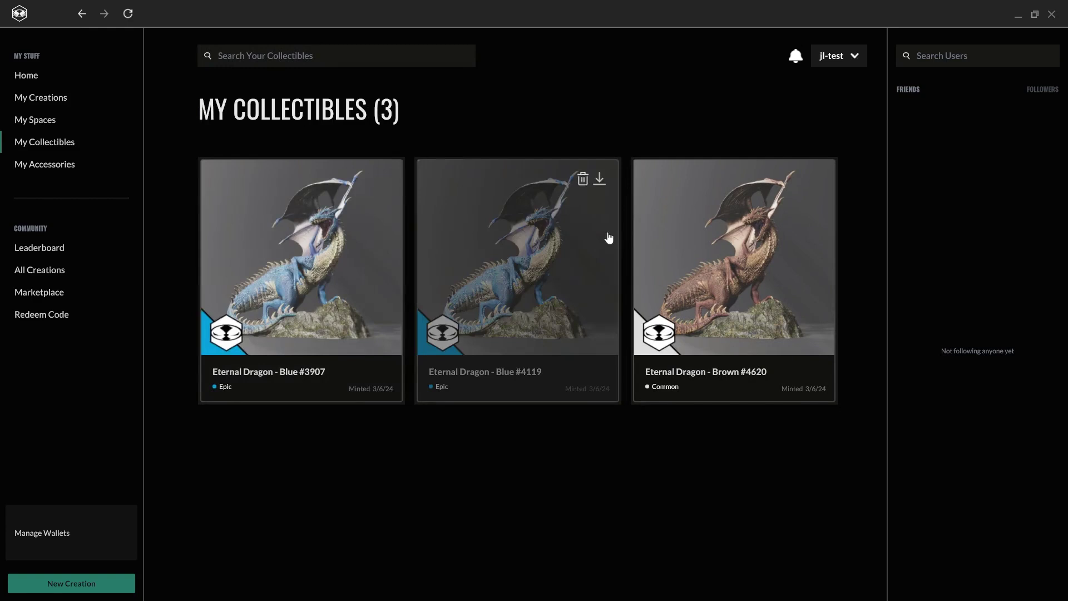
mouse_move(548, 322)
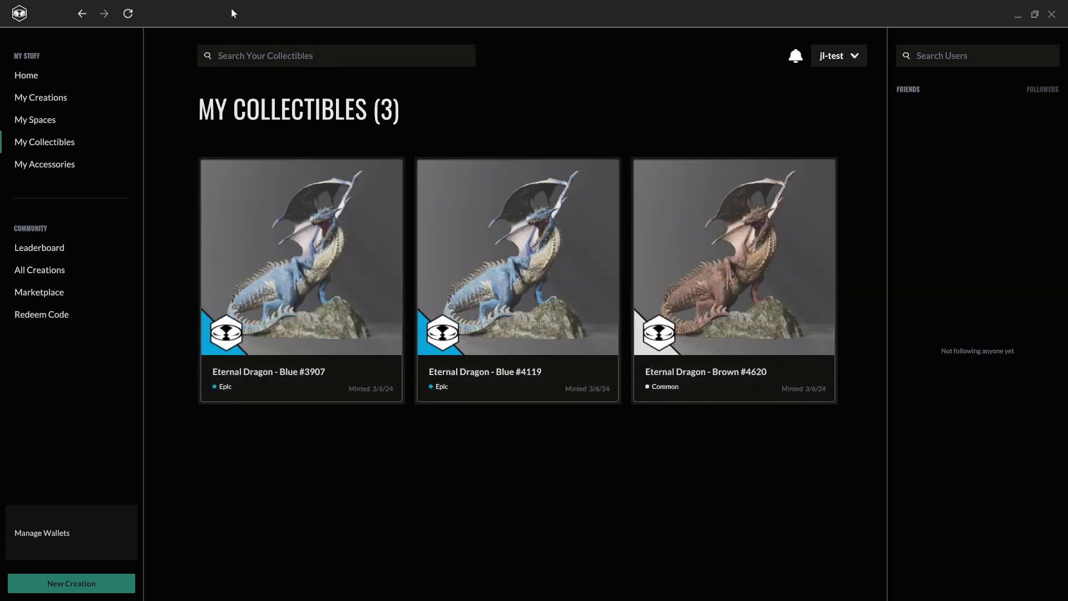
click(796, 56)
click(839, 55)
click(838, 37)
Open the Night Penthouse (Garage) space from My Creations > My Spaces.
click(45, 100)
click(34, 121)
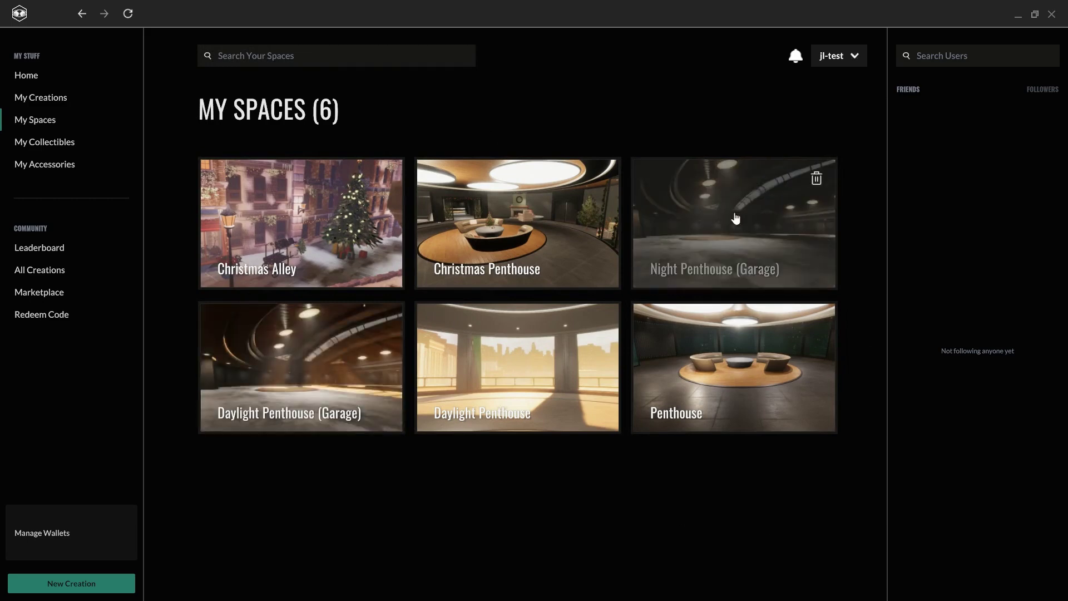
click(735, 237)
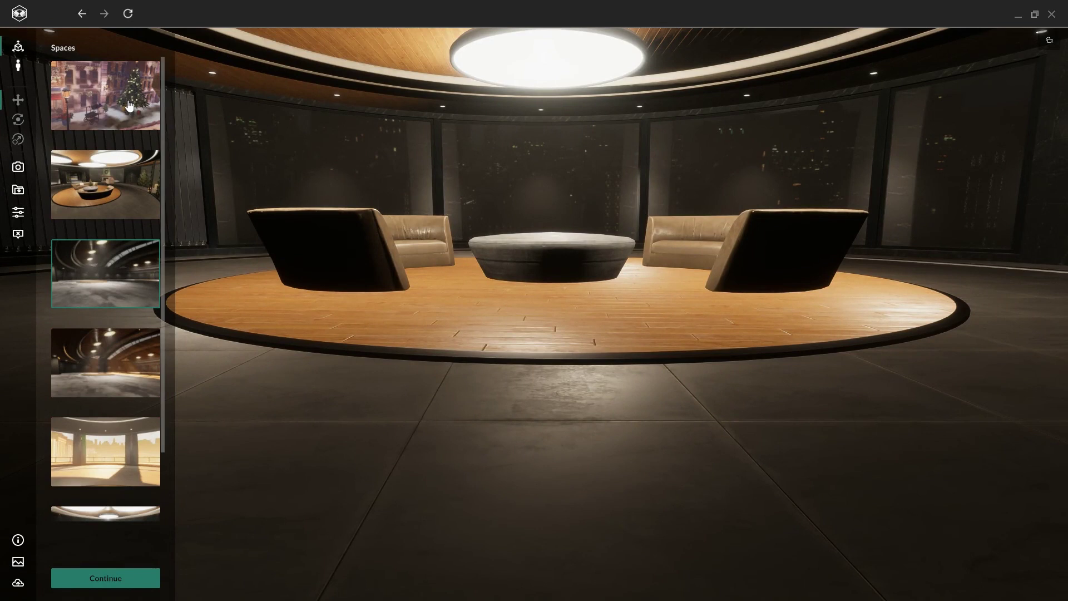
drag(160, 149, 161, 216)
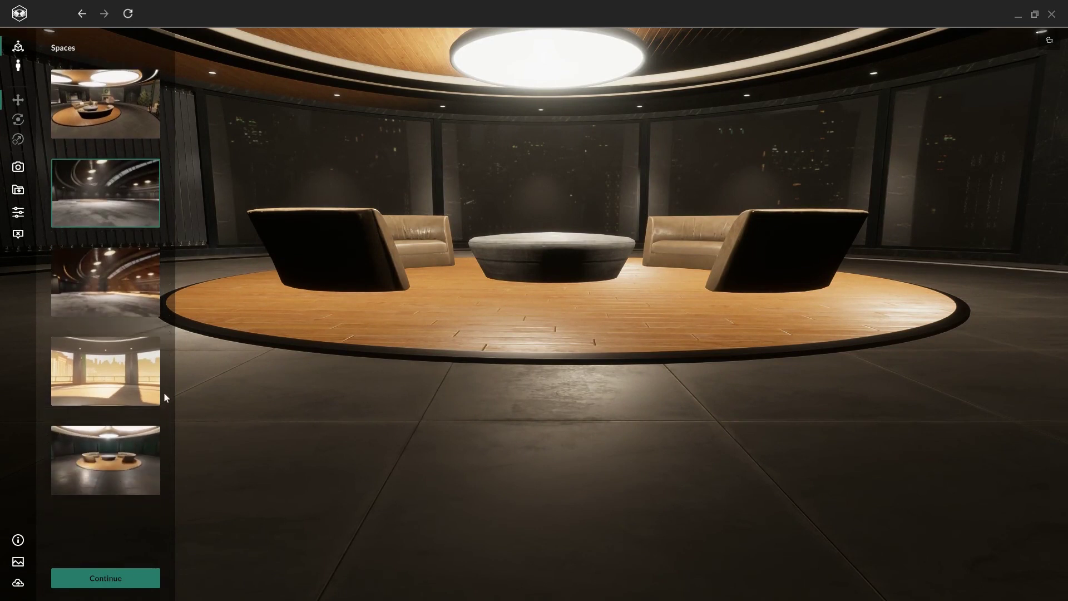
scroll(108, 274, up, 2)
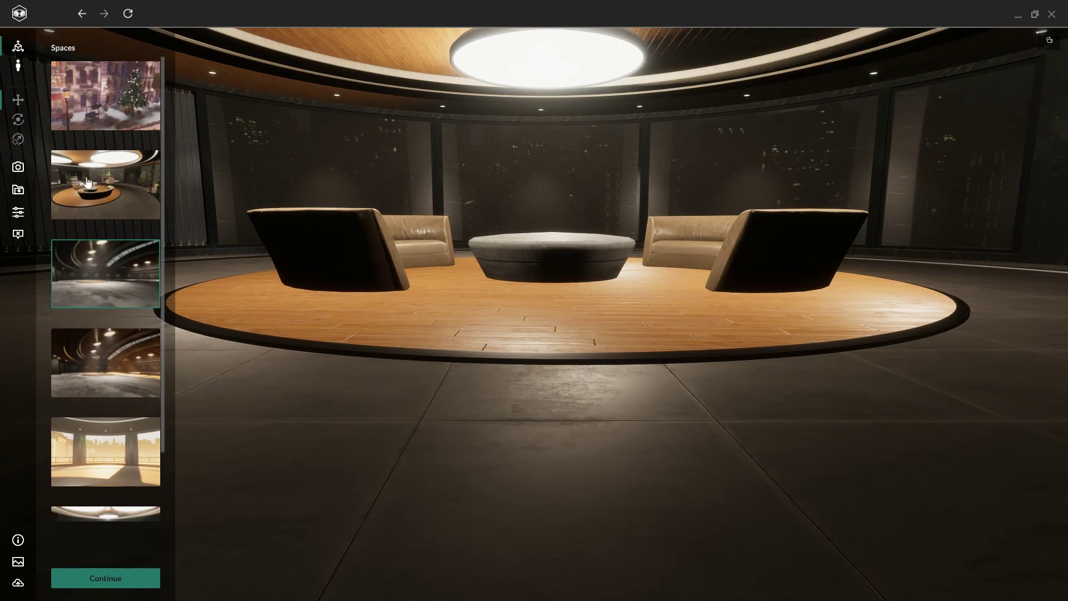
scroll(88, 179, down, 2)
scroll(89, 183, up, 2)
Confirm the Night Penthouse (Garage) space with Continue to reach My Collectibles (4) and My Accessories (39).
click(103, 580)
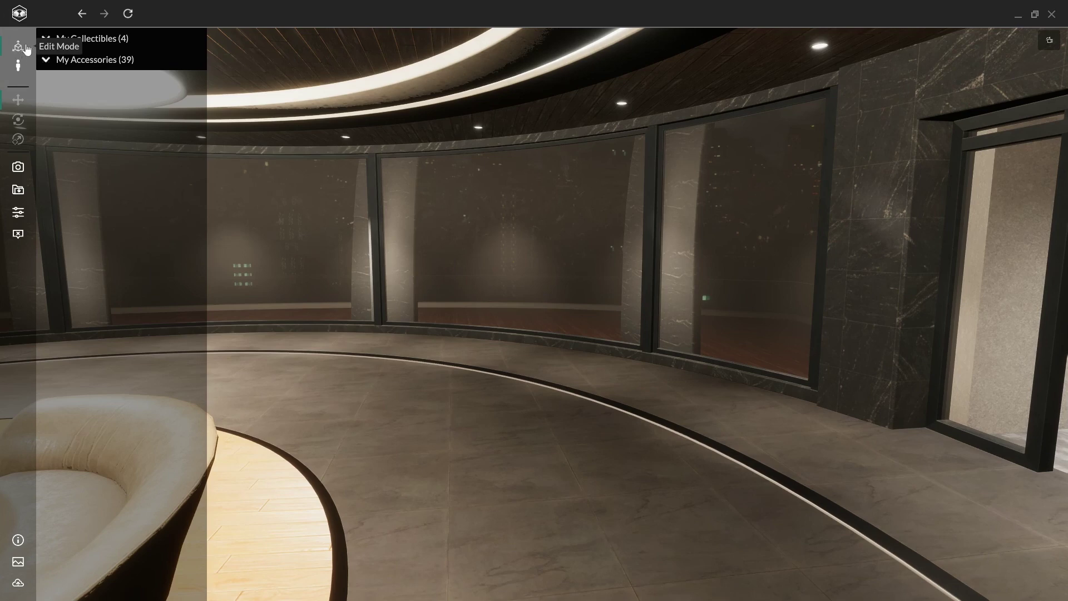
Enter player mode and turn around in the lounge to face the glass doorway.
click(18, 66)
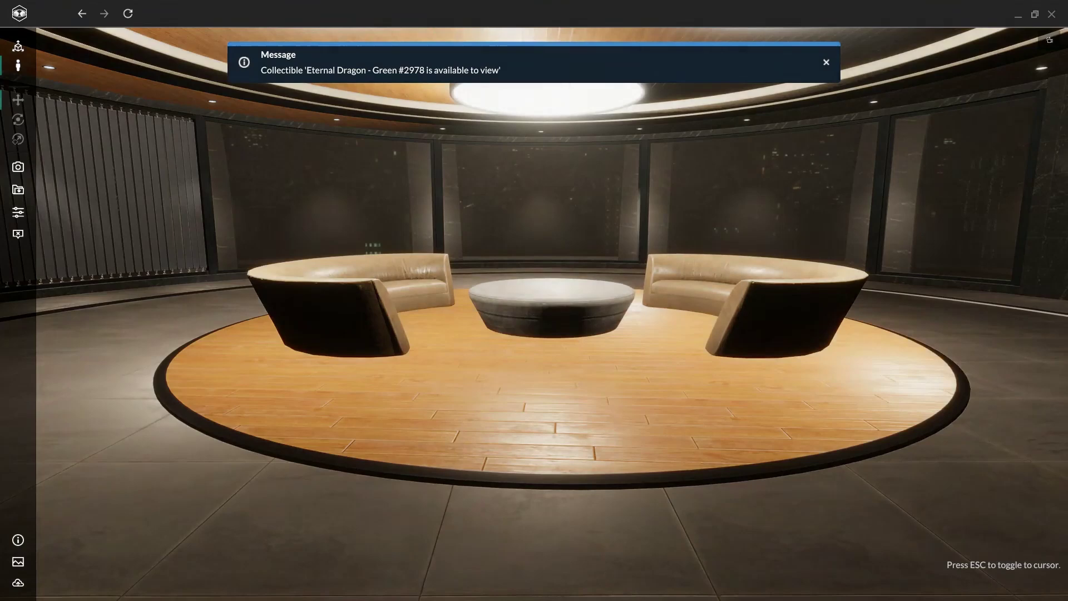
key(Left)
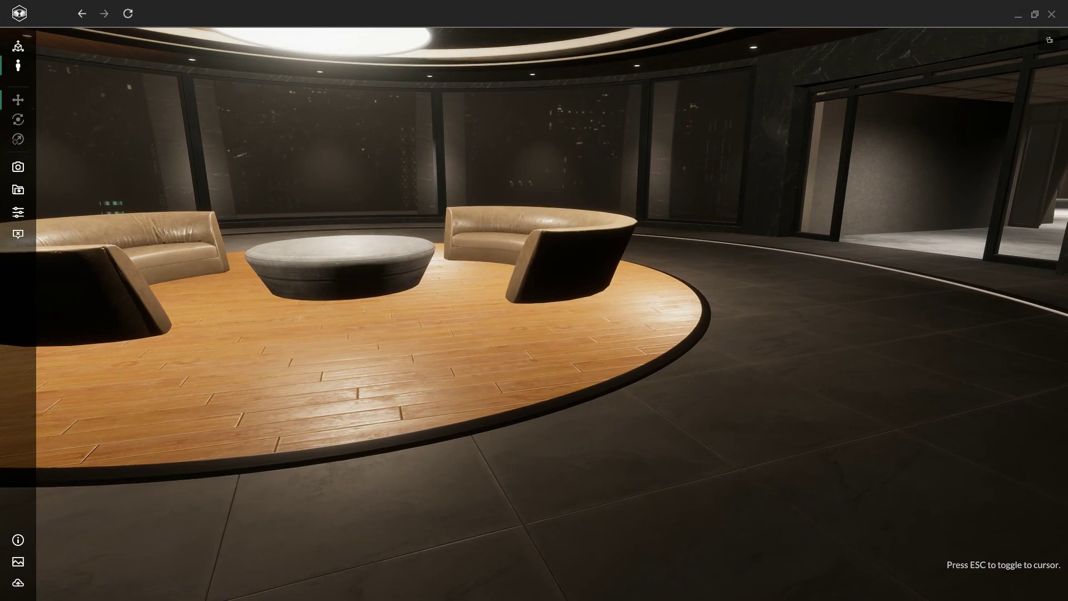
key(Right)
key(Up)
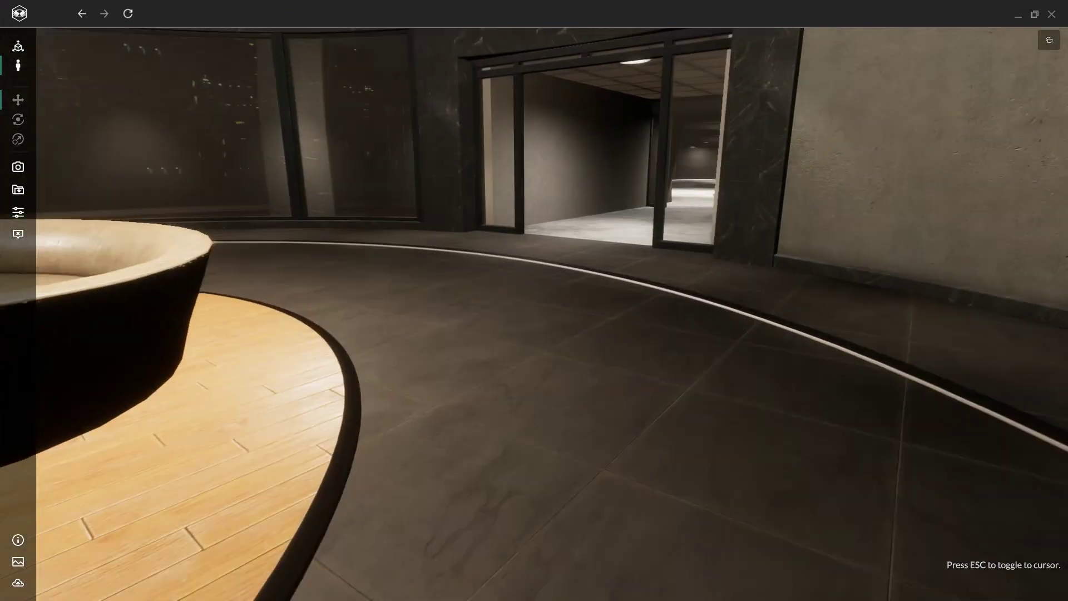
key(Left)
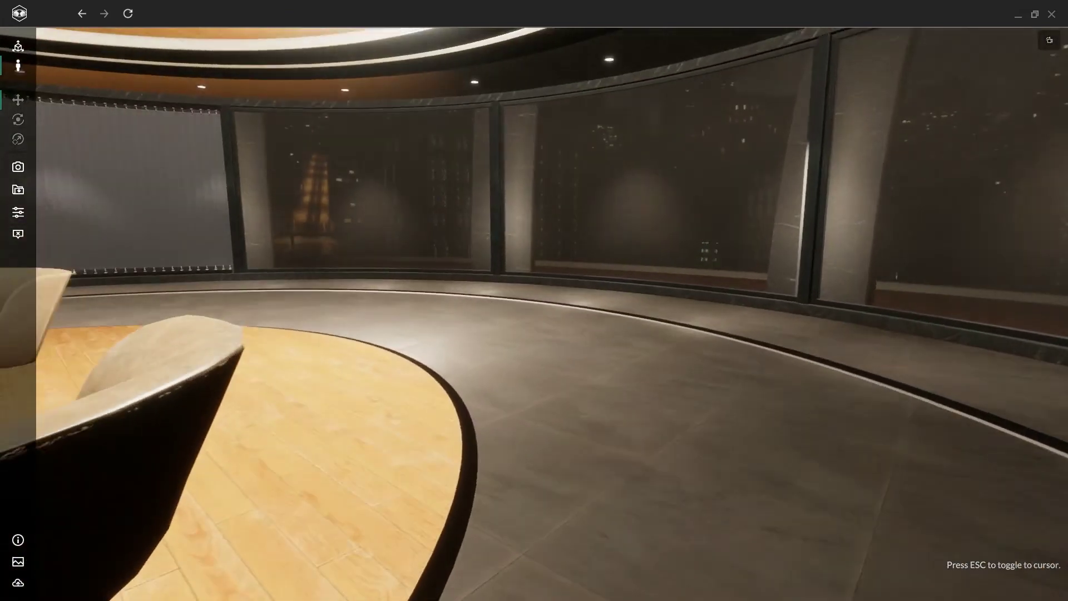
key(Left)
key(Up)
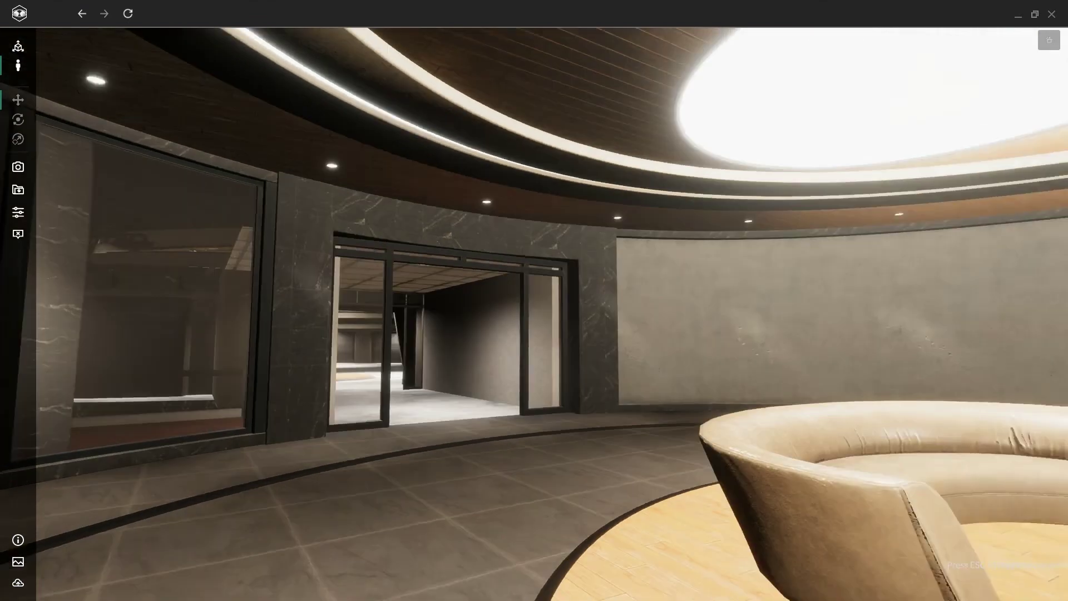
Walk through the glass doorway and corridor onto the garage hall's wooden platform.
key(Left)
key(Up)
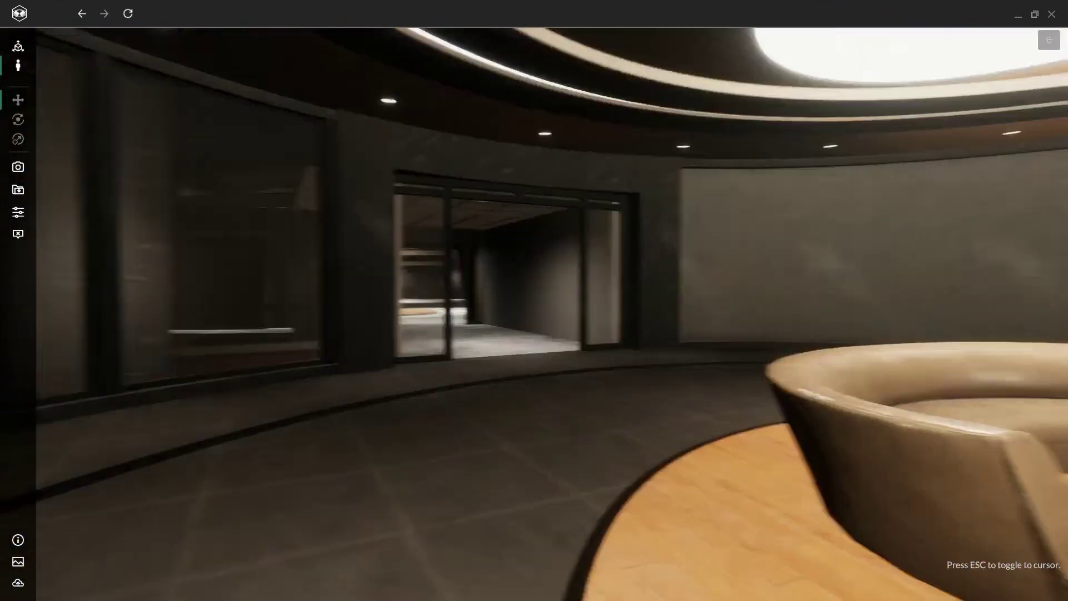
key(Up)
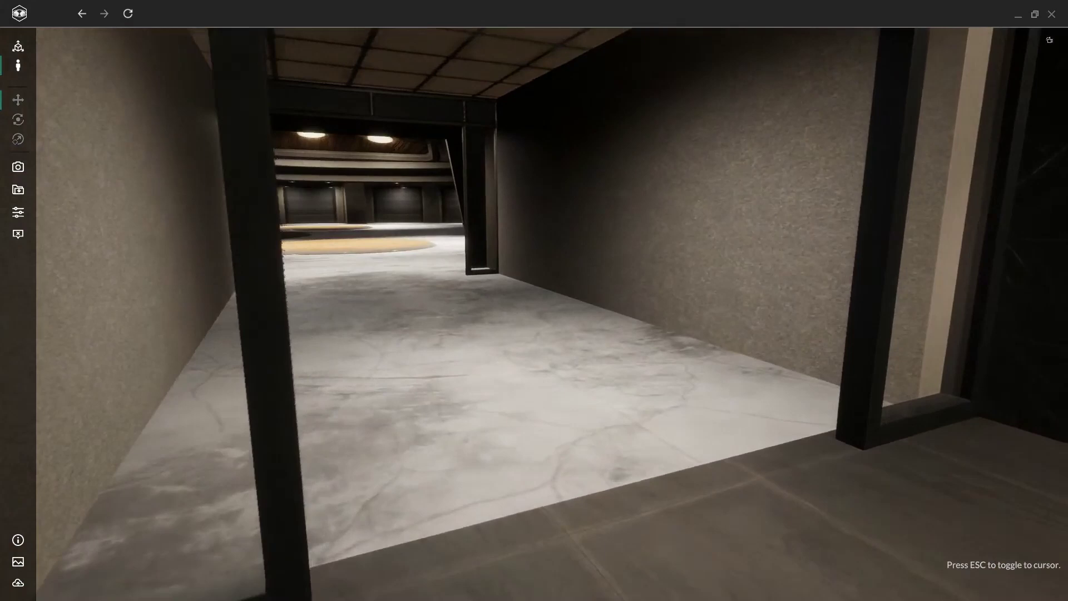
key(Up)
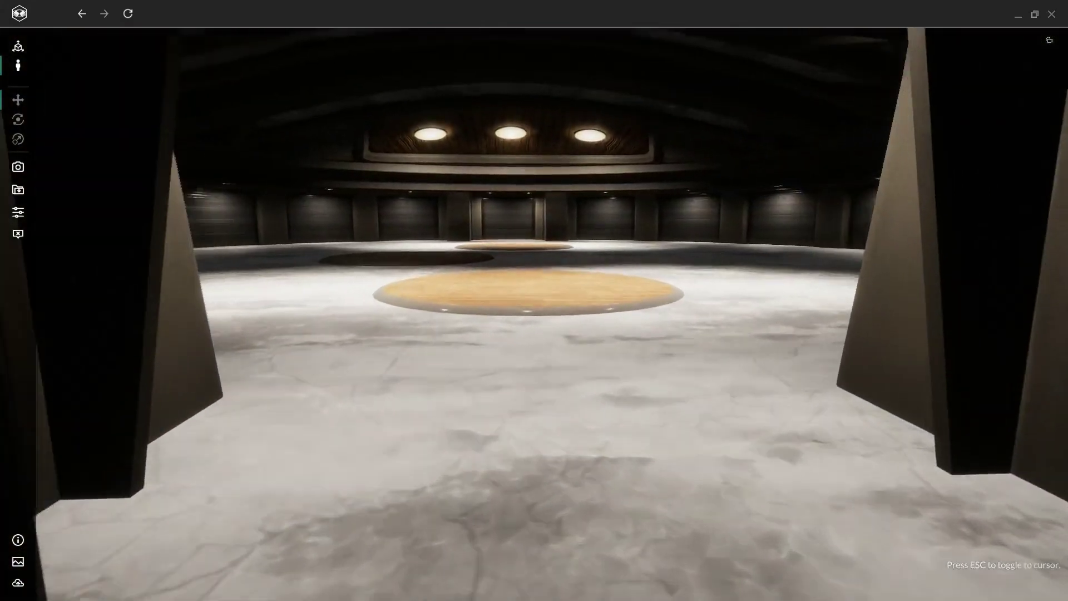
key(Up)
key(Right)
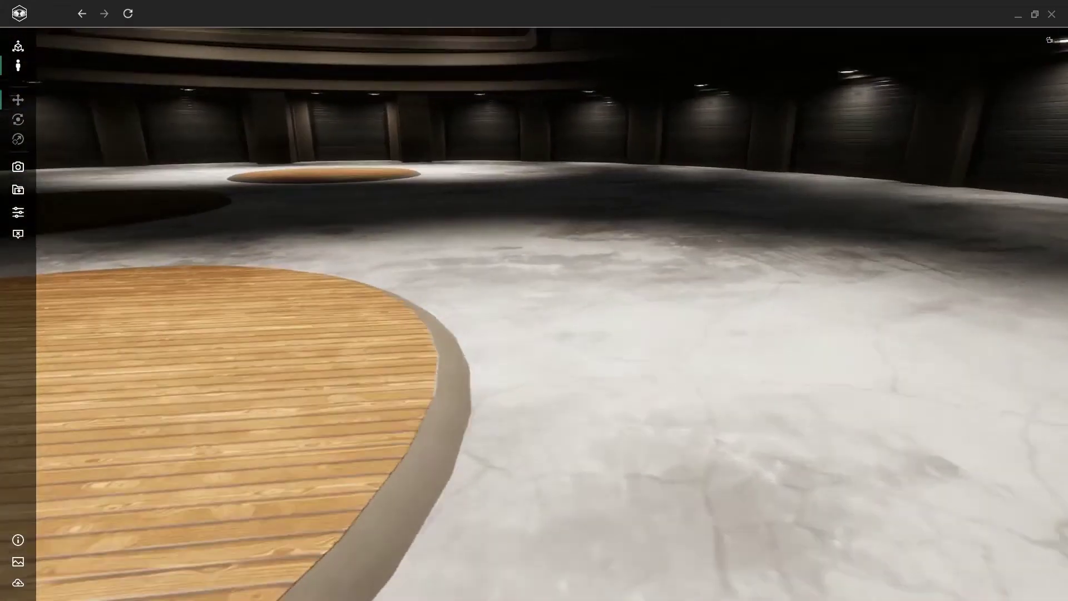
key(Right)
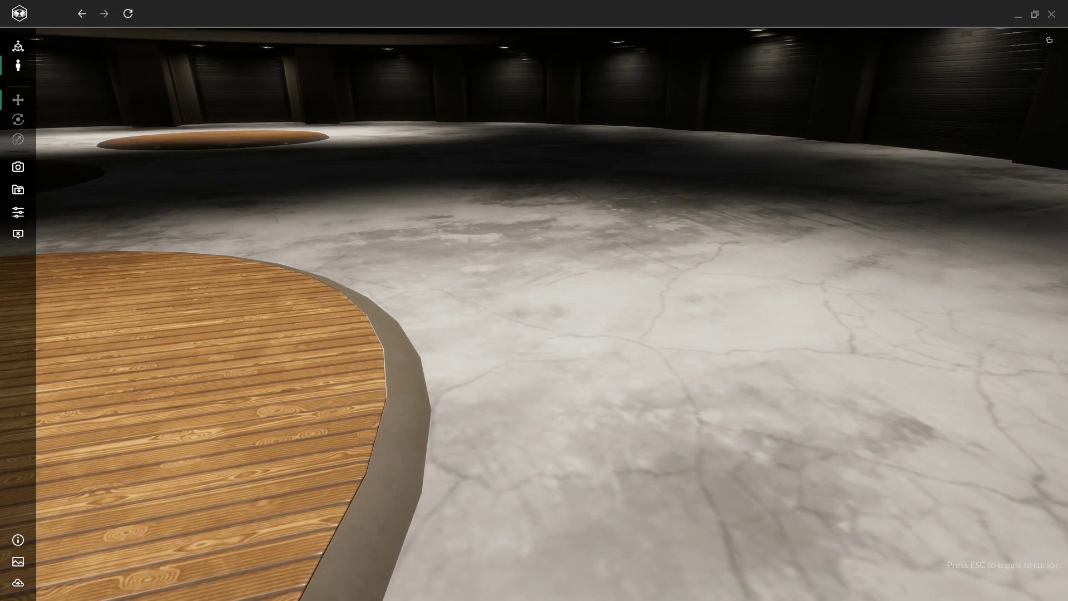
Look around the garage's roller-shutter doors, then switch to Edit Mode.
key(Down)
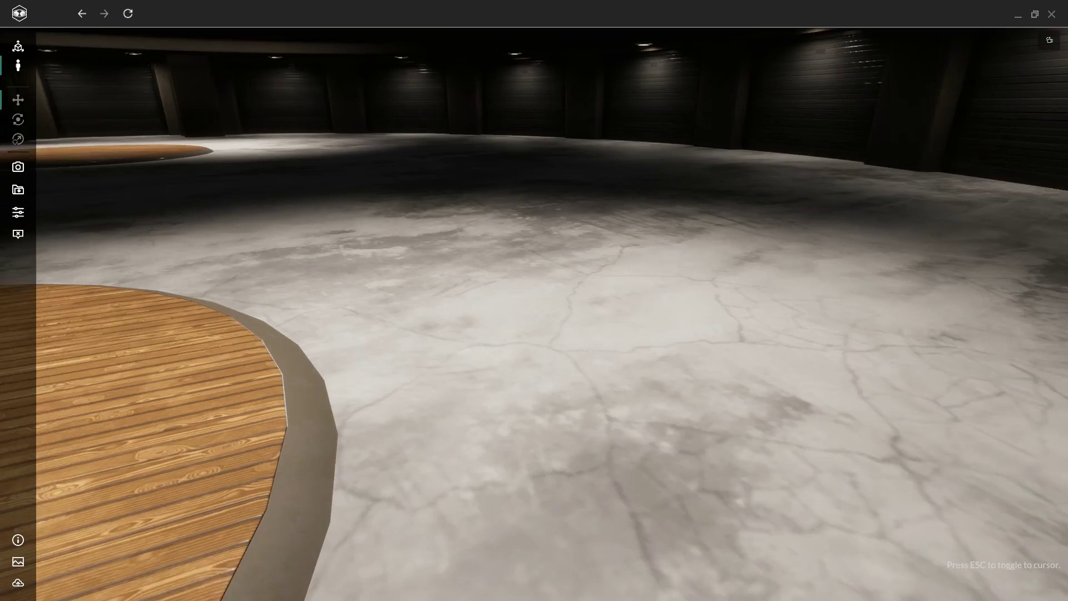
key(Left)
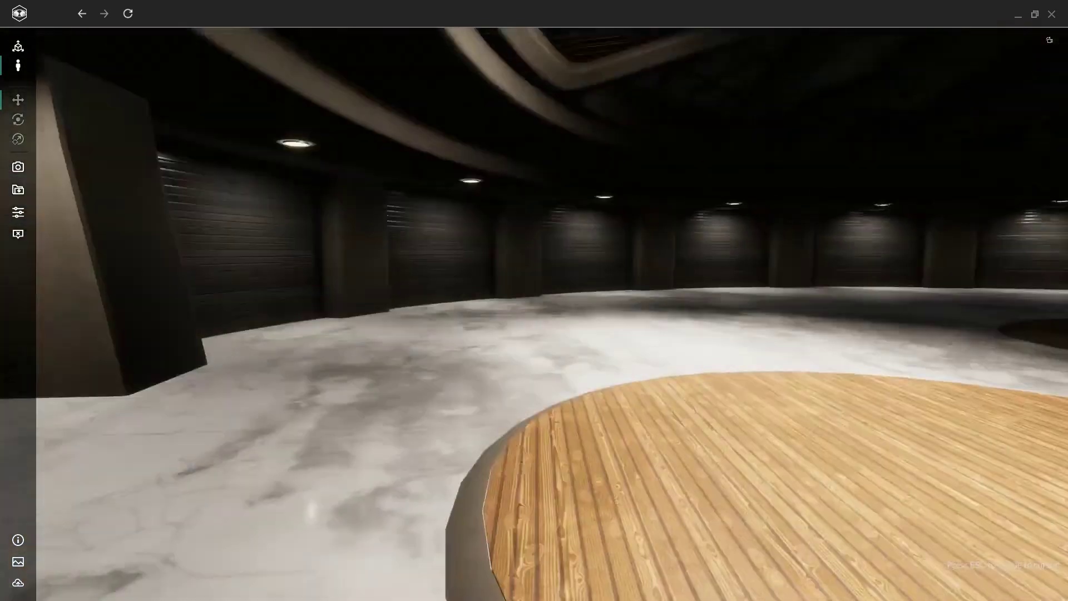
key(Right)
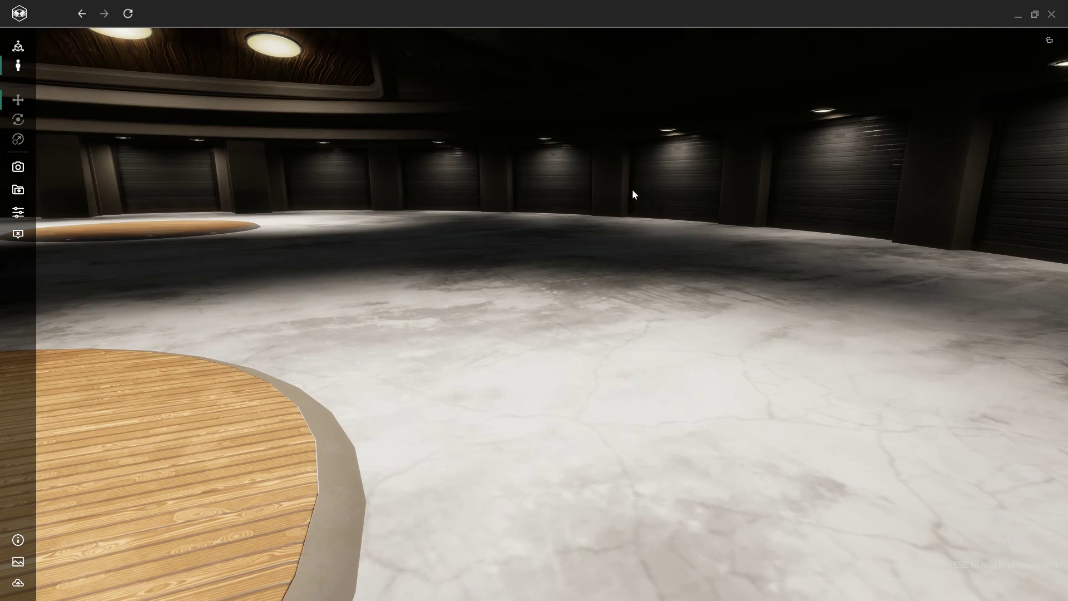
click(17, 49)
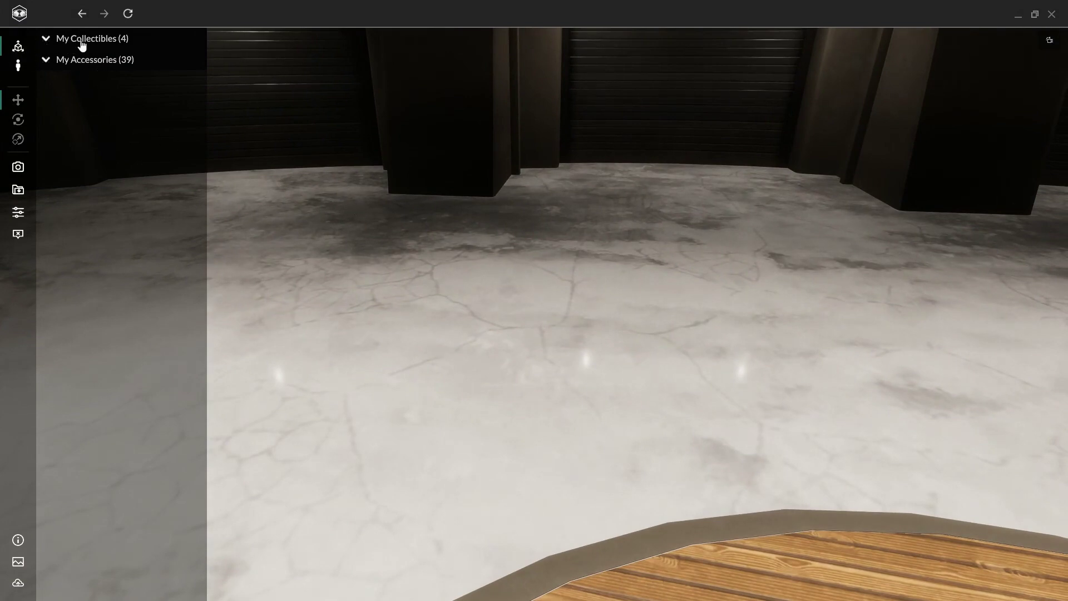
Expand My Collectibles and scroll through the four owned Eternal Dragon cards, then collapse it.
click(61, 44)
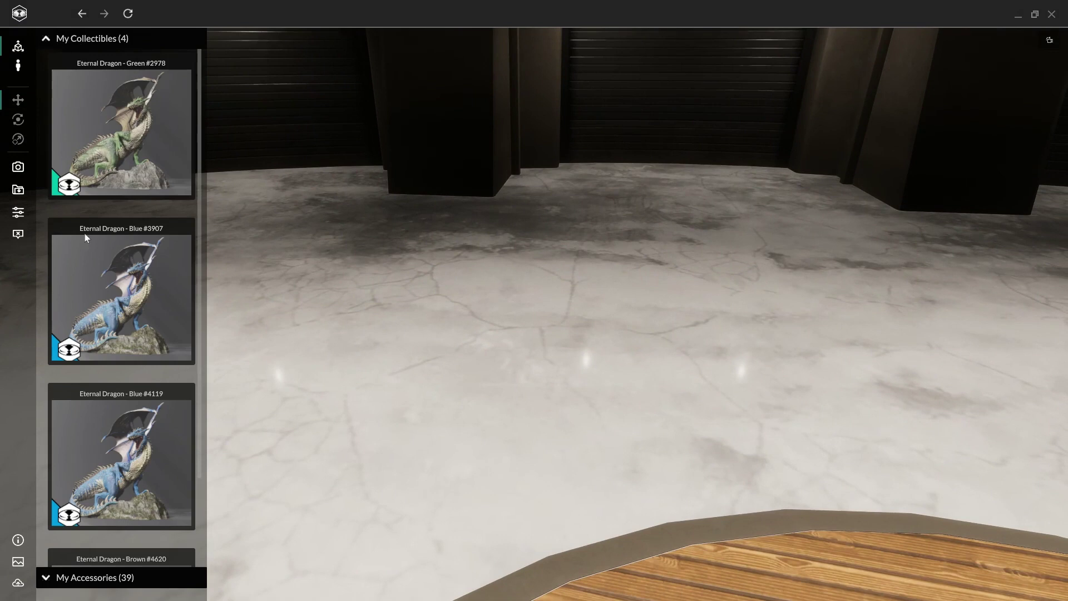
scroll(96, 325, down, 3)
scroll(139, 446, up, 2)
scroll(145, 250, down, 2)
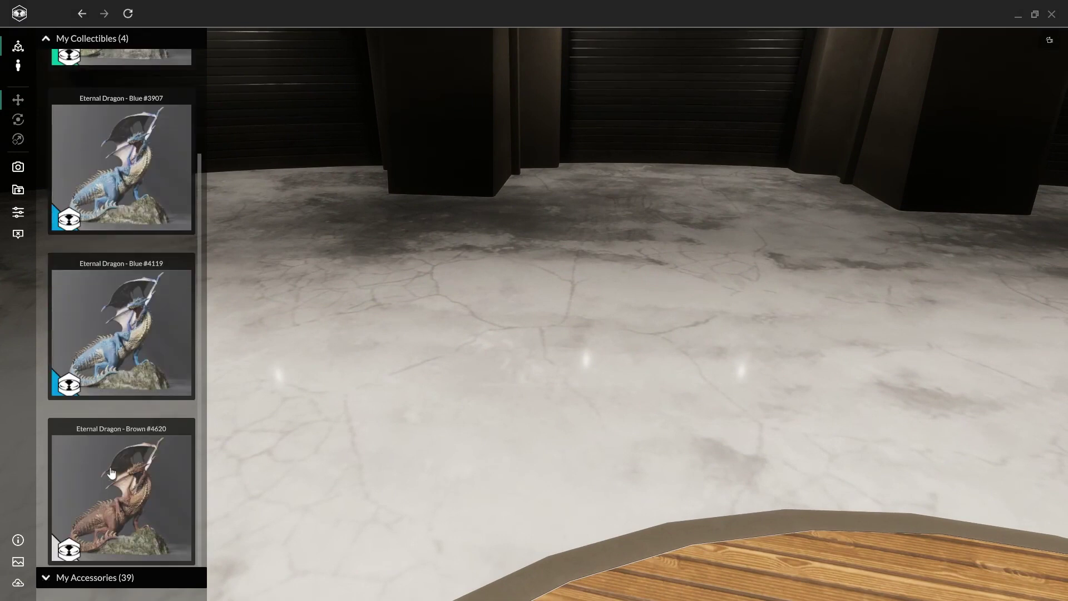
scroll(75, 110, up, 2)
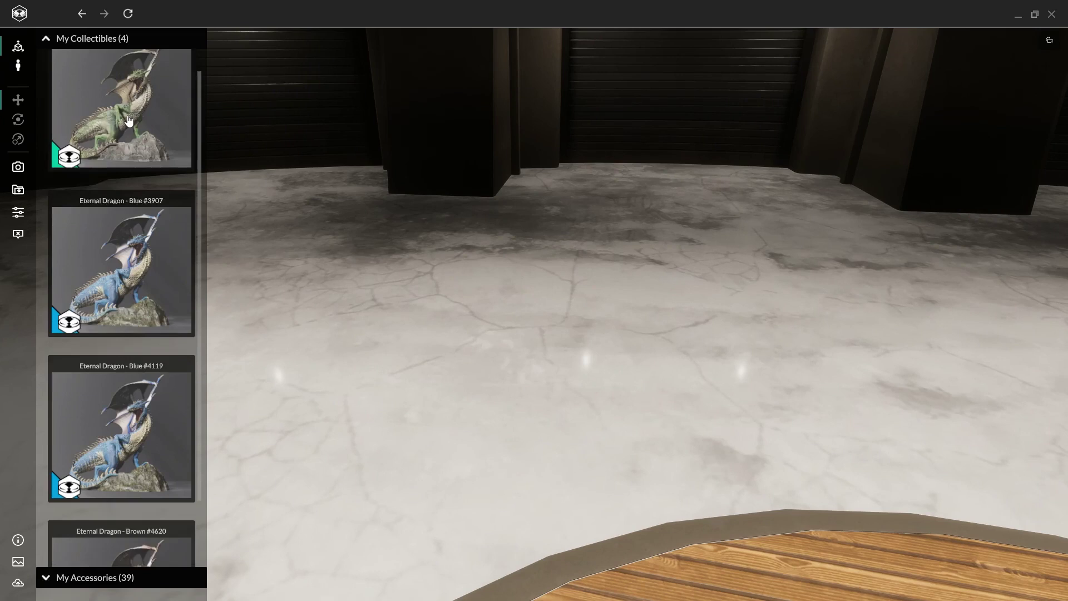
scroll(132, 124, down, 2)
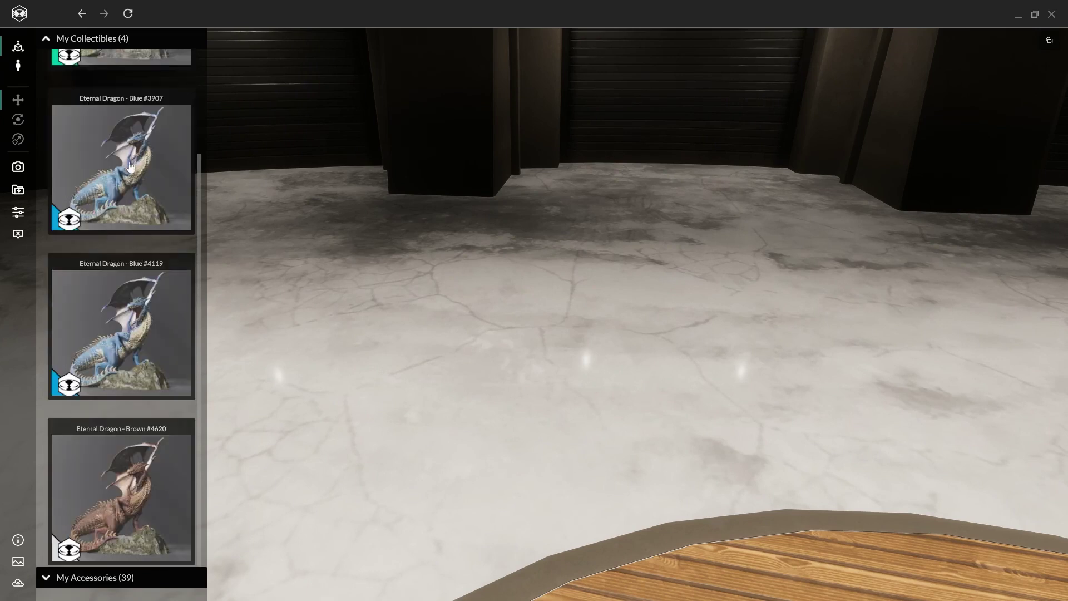
click(79, 40)
Browse the 39 accessories, including glass display cases, display platforms and Christmas decorations.
click(88, 61)
scroll(123, 333, down, 10)
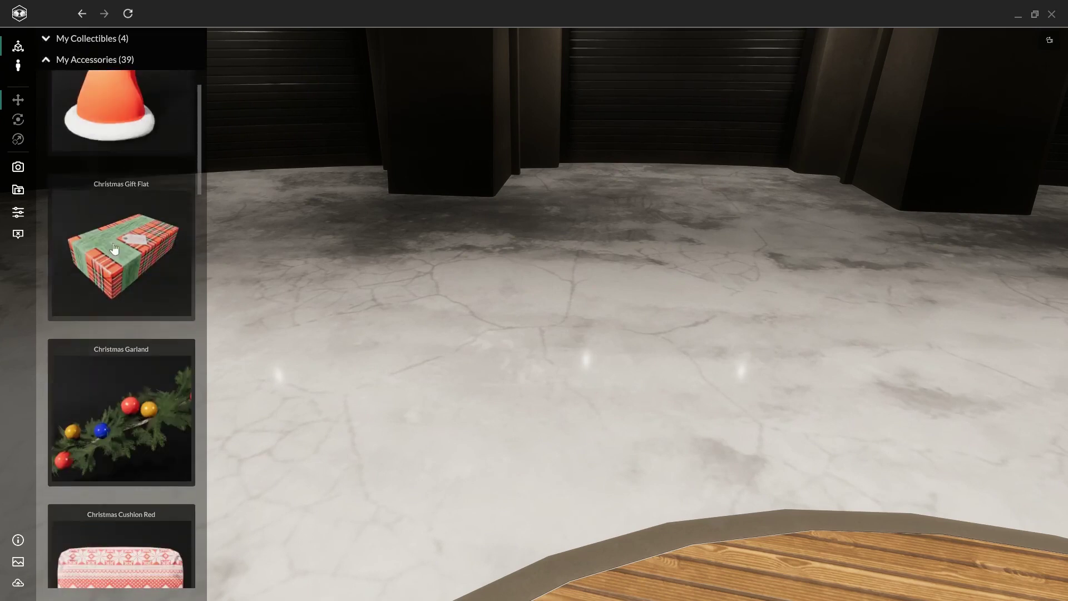
scroll(124, 357, down, 14)
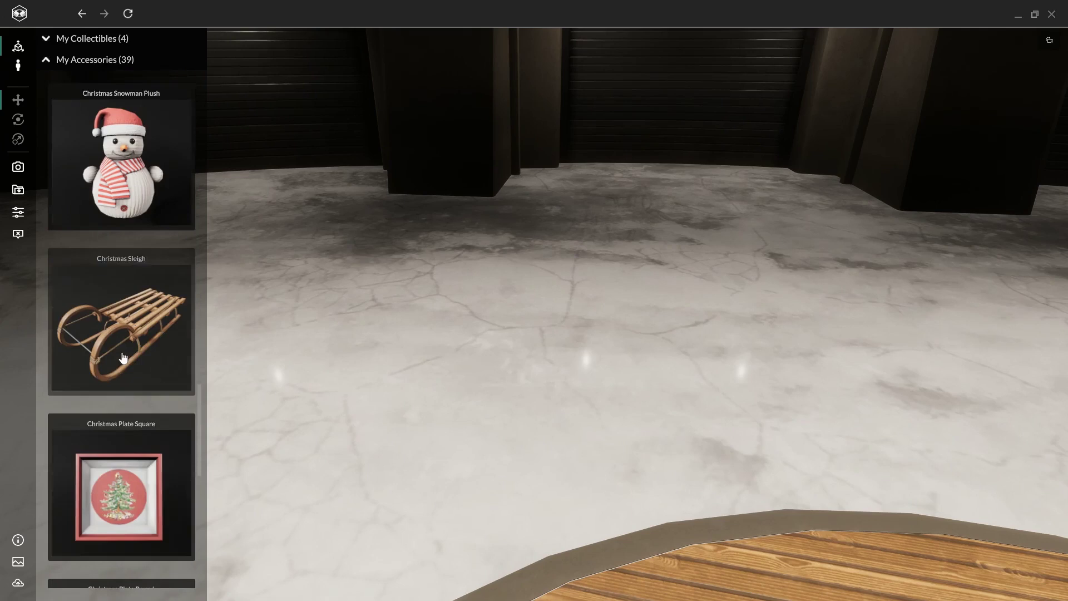
scroll(168, 441, down, 15)
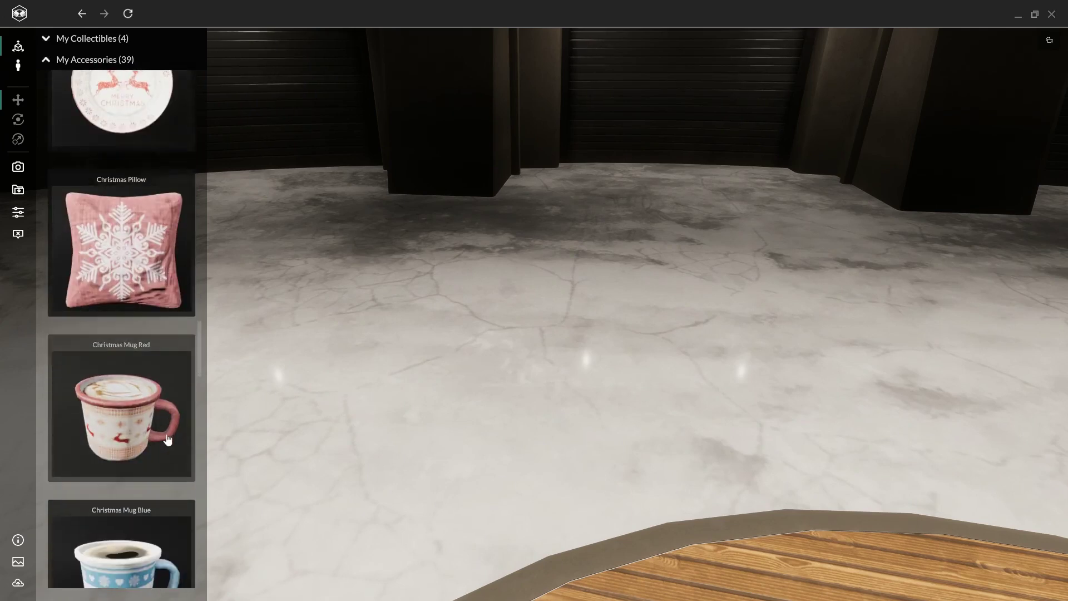
scroll(135, 380, down, 20)
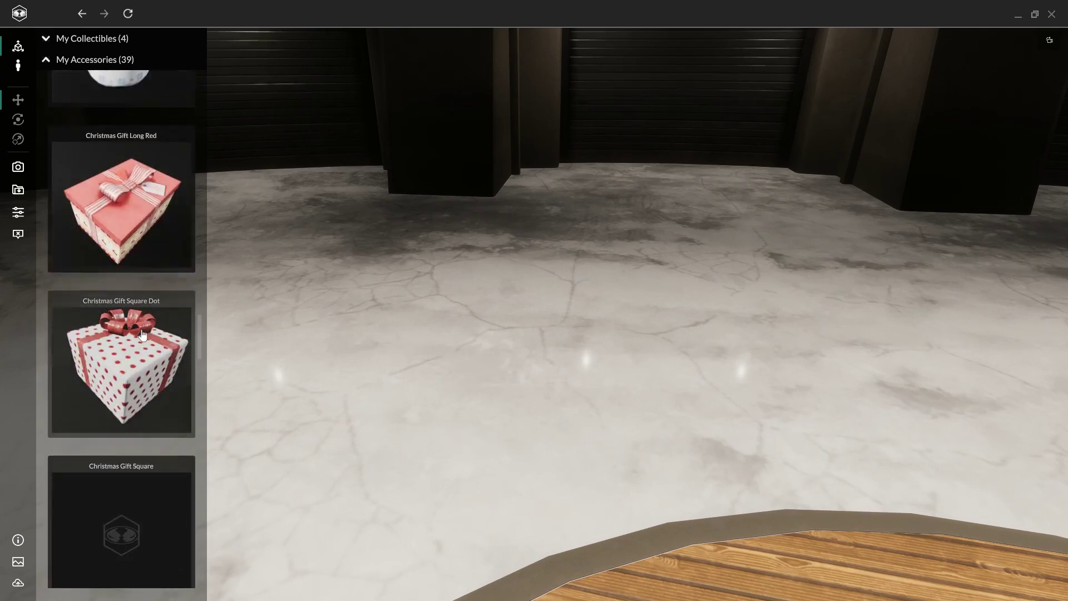
scroll(154, 351, down, 2)
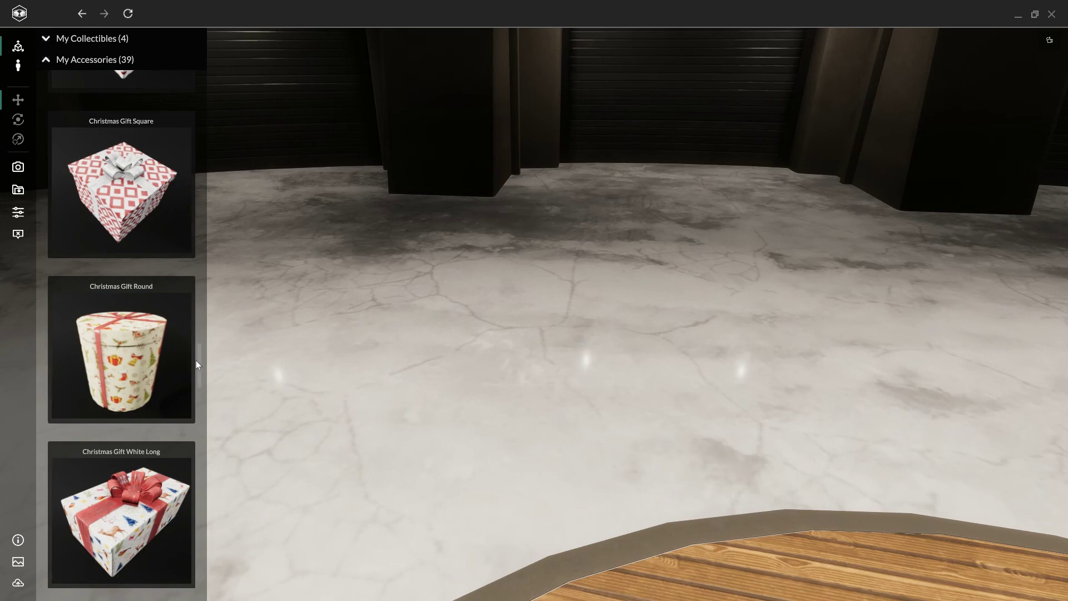
drag(199, 358, 204, 548)
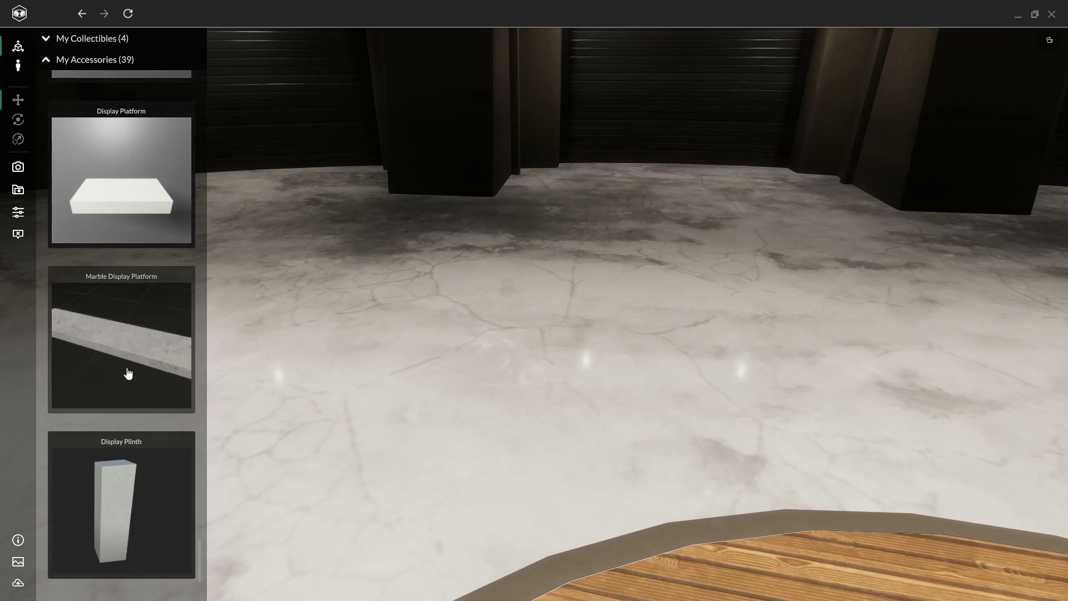
scroll(128, 373, up, 8)
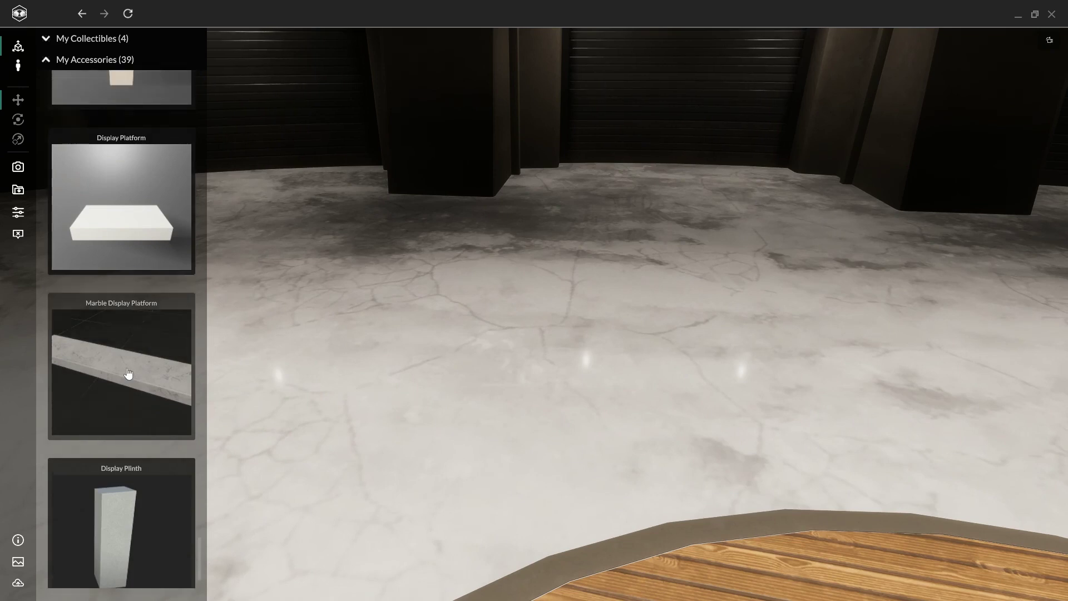
scroll(128, 383, up, 10)
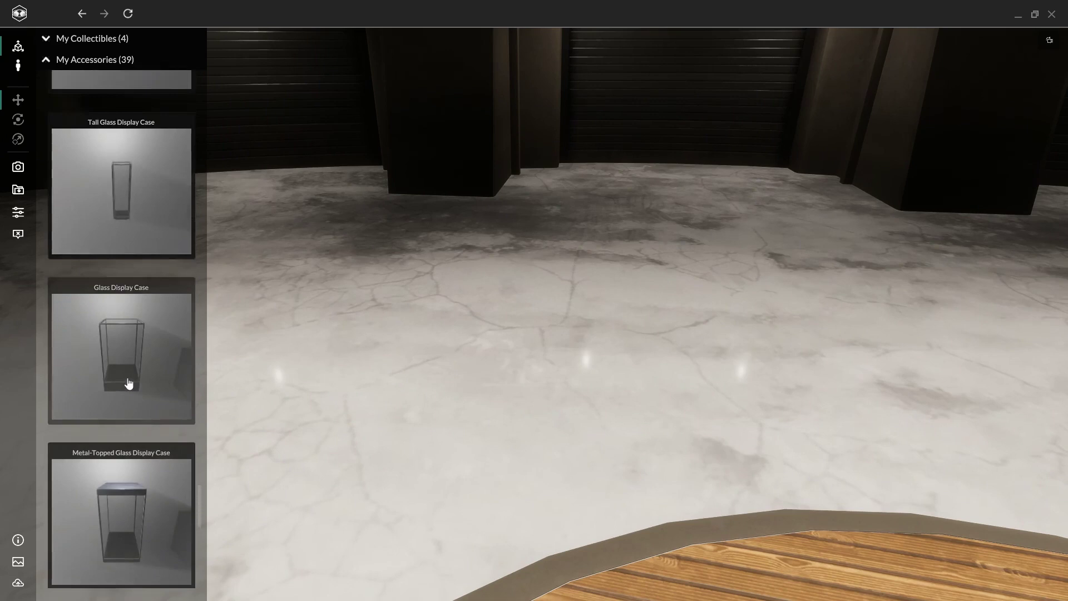
scroll(139, 358, up, 10)
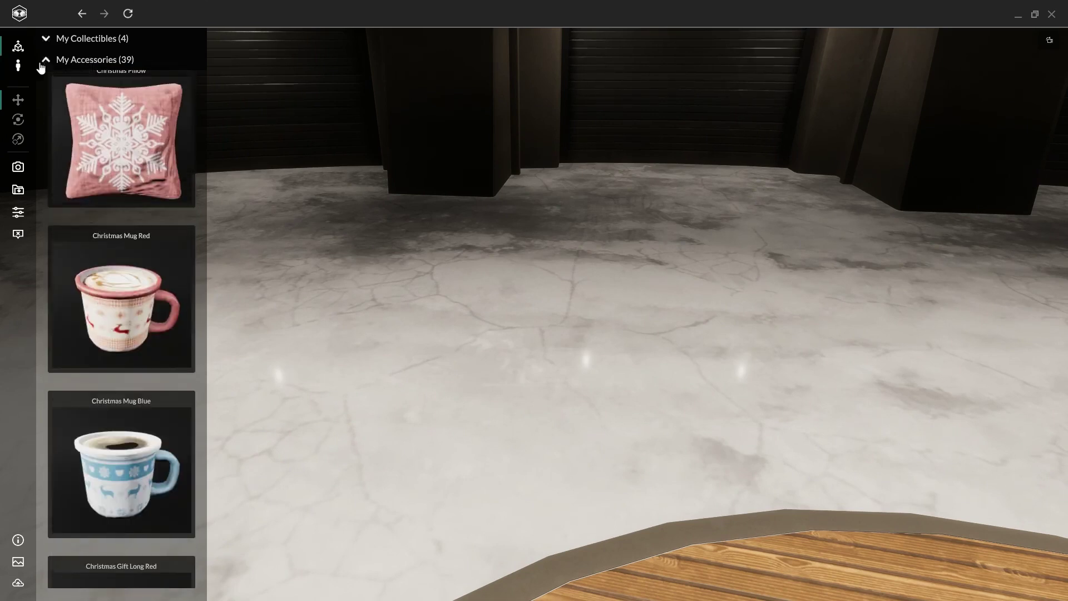
Place Eternal Dragon - Green #2978 from My Collectibles onto the garage's concrete floor.
click(44, 62)
click(56, 40)
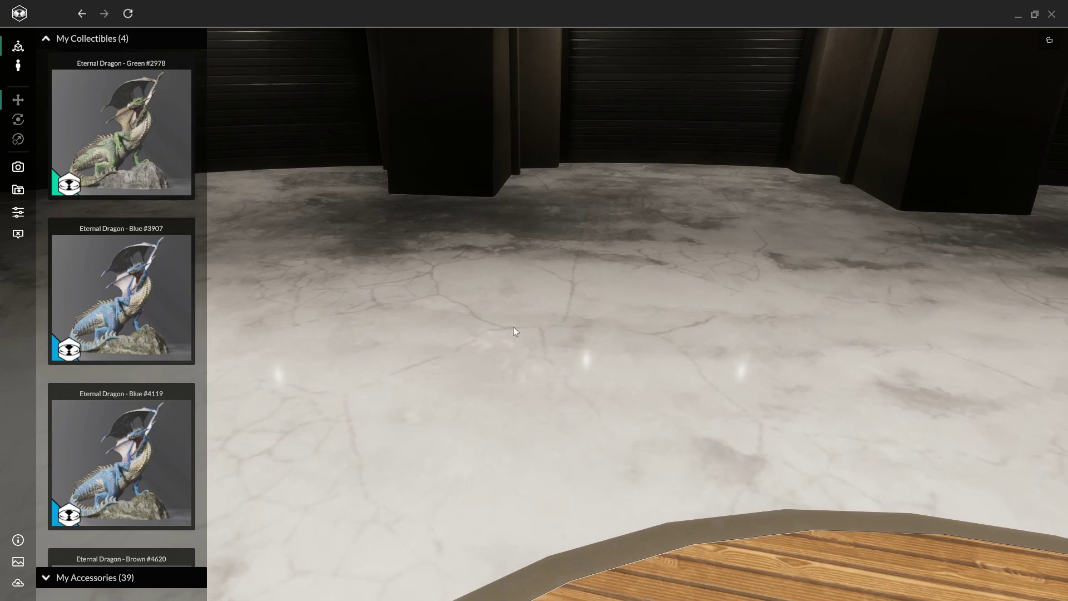
click(187, 167)
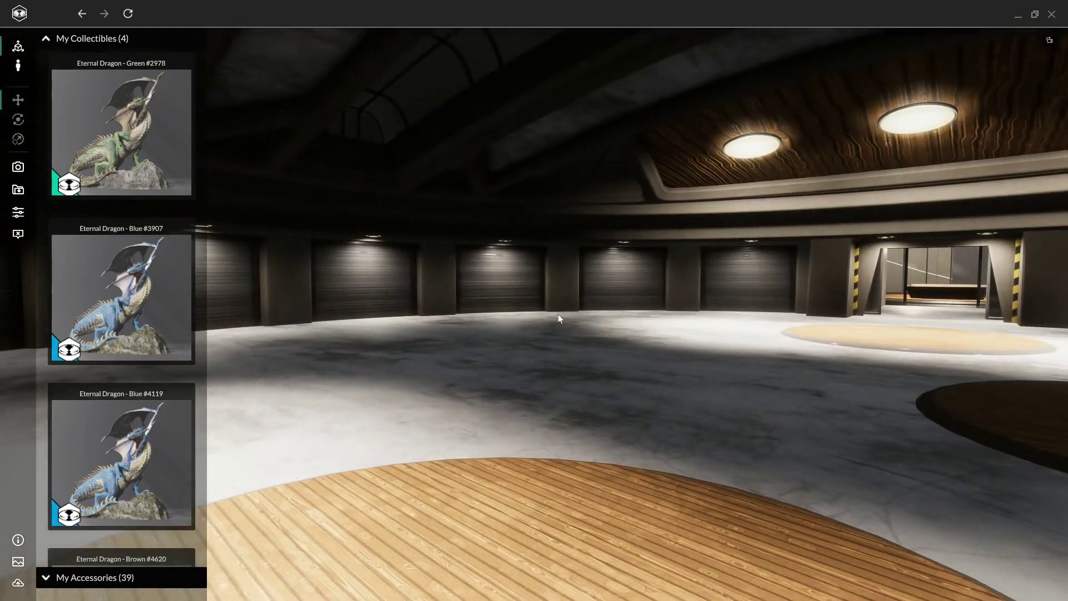
click(559, 305)
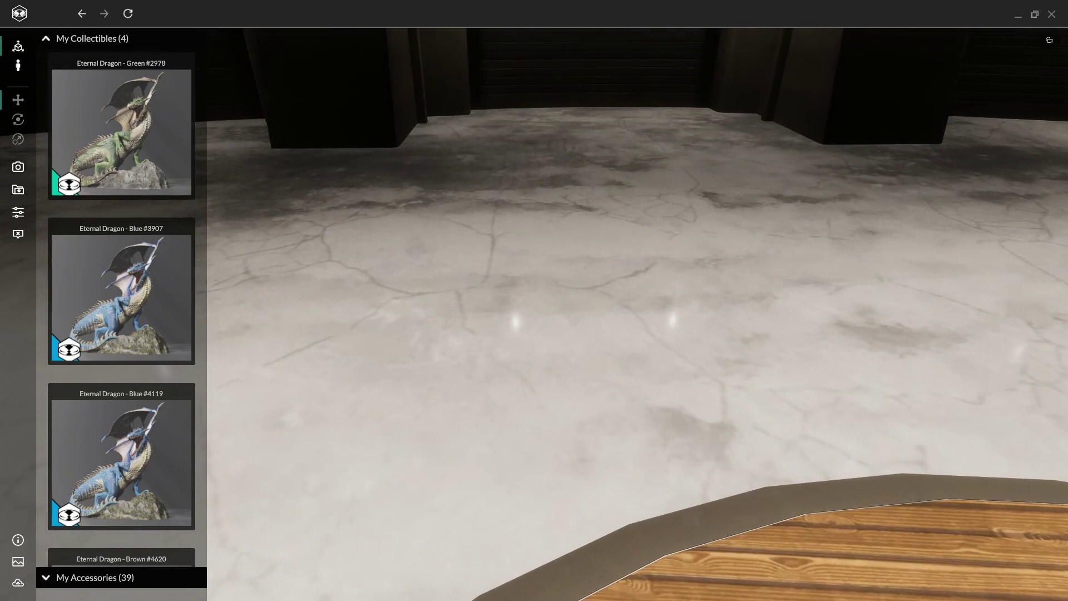
click(116, 144)
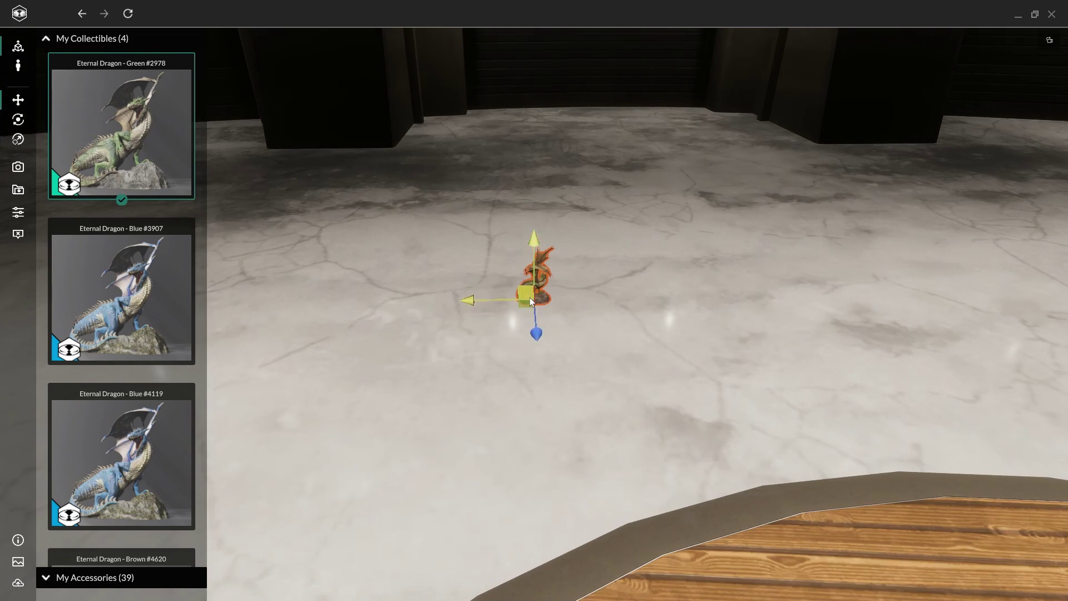
Drag the move gizmo's centre and X/Y arrows to shift Green #2978 further back and right.
drag(530, 297, 600, 280)
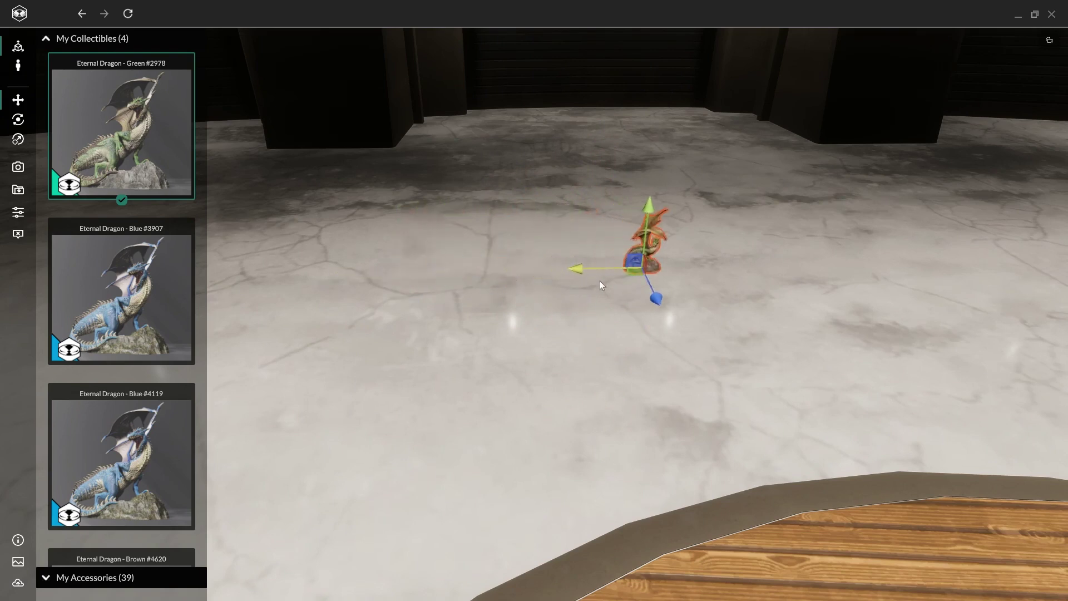
mouse_move(653, 217)
mouse_down()
mouse_move(655, 115)
mouse_move(656, 217)
mouse_up()
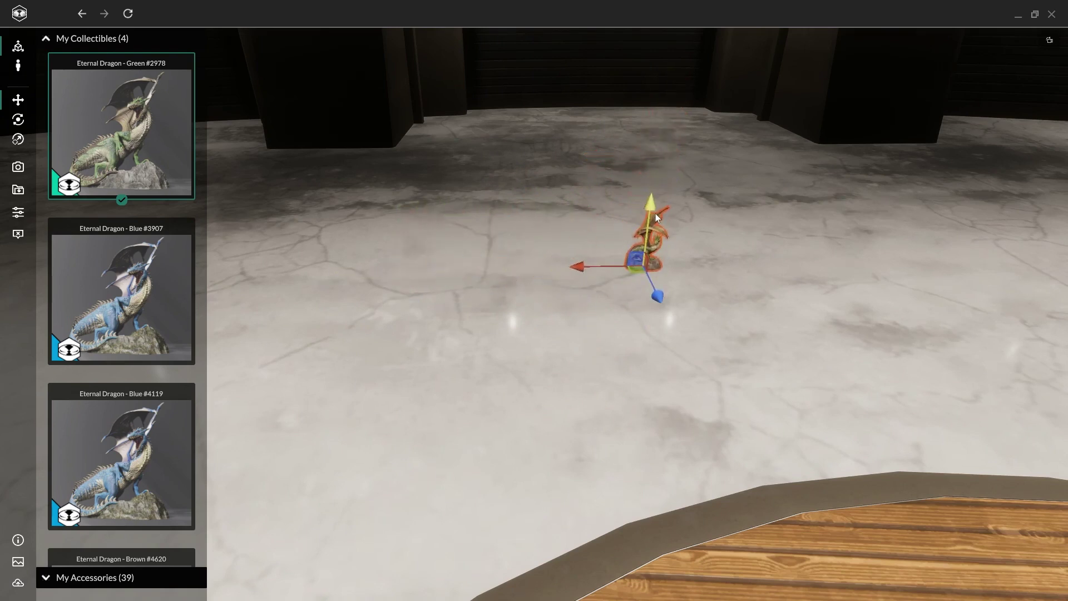
drag(585, 267, 563, 272)
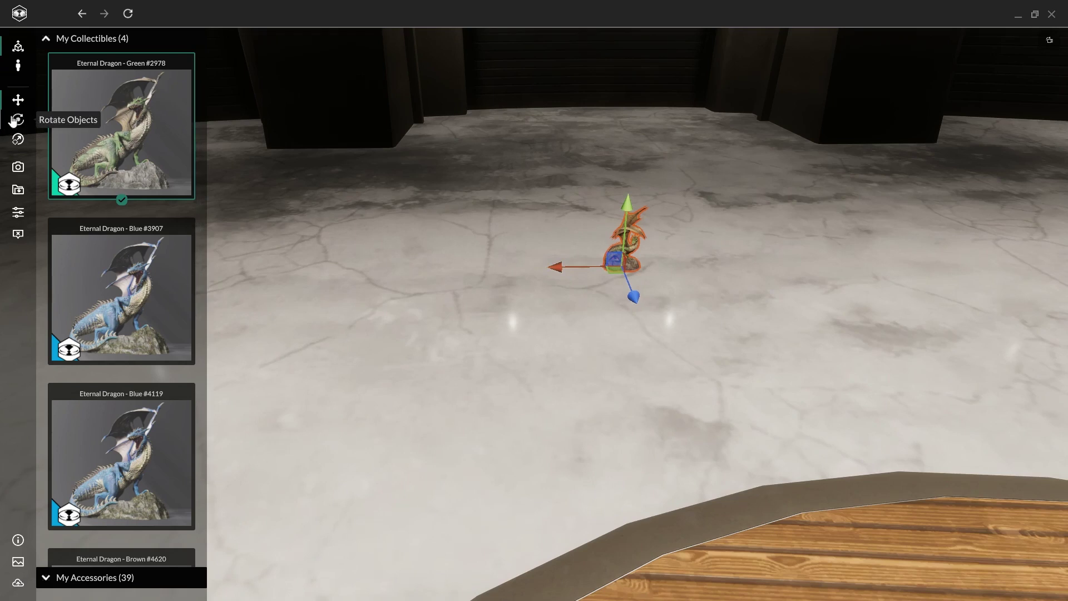
Spin the Green #2978 dragon slightly around its vertical axis with the rotation rings.
click(19, 120)
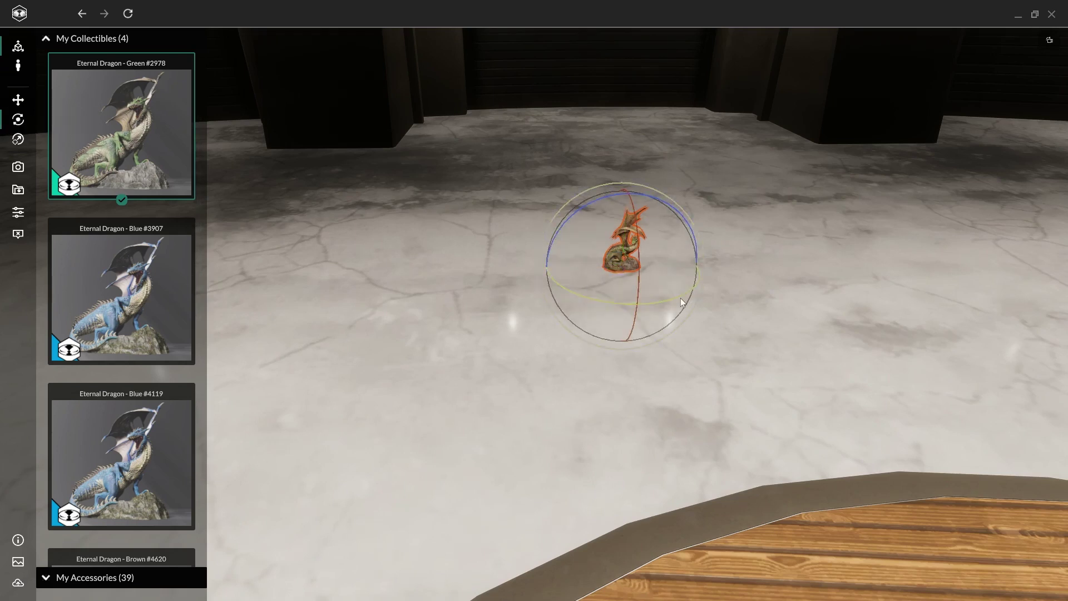
mouse_move(680, 298)
mouse_down()
mouse_move(582, 294)
mouse_move(689, 303)
mouse_move(553, 292)
mouse_move(664, 301)
mouse_up()
drag(623, 200, 611, 253)
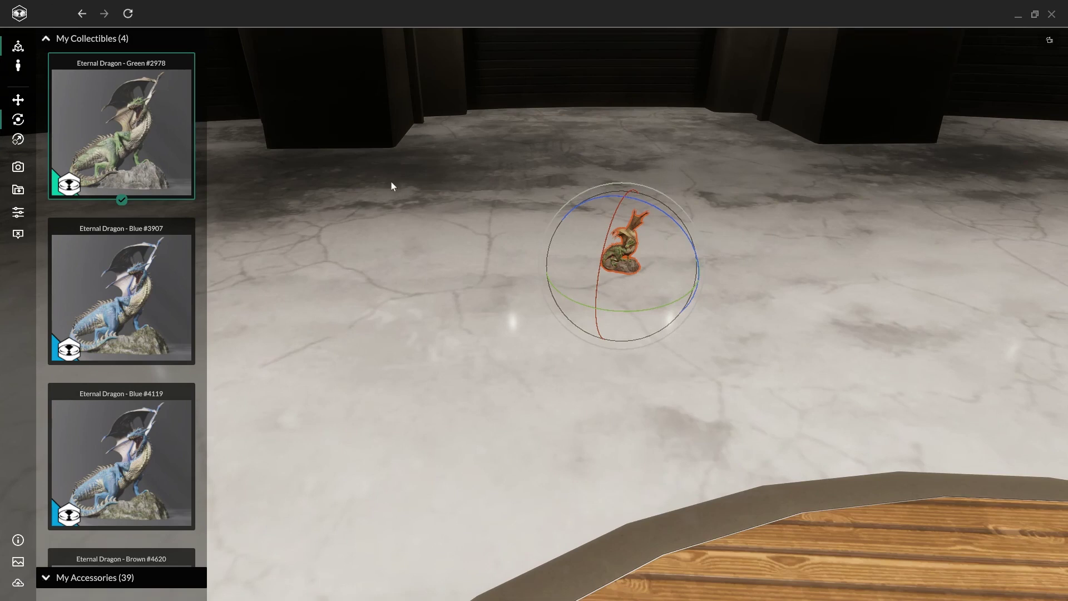
Scale the Green #2978 dragon up to life size on the garage floor.
click(19, 142)
right_drag(709, 275, 590, 312)
right_drag(515, 304, 534, 304)
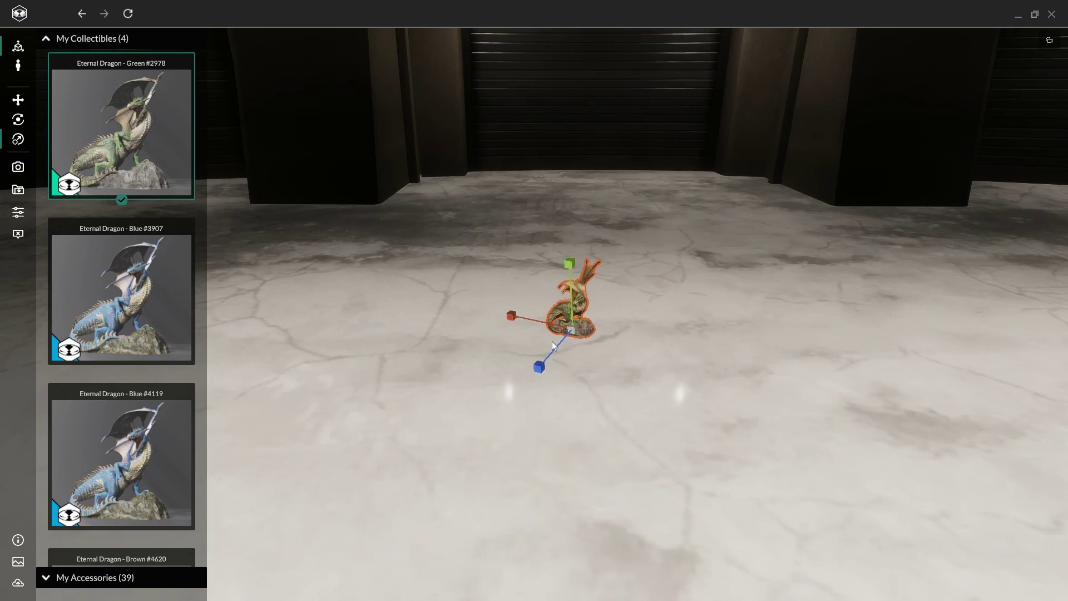
drag(528, 320, 86, 187)
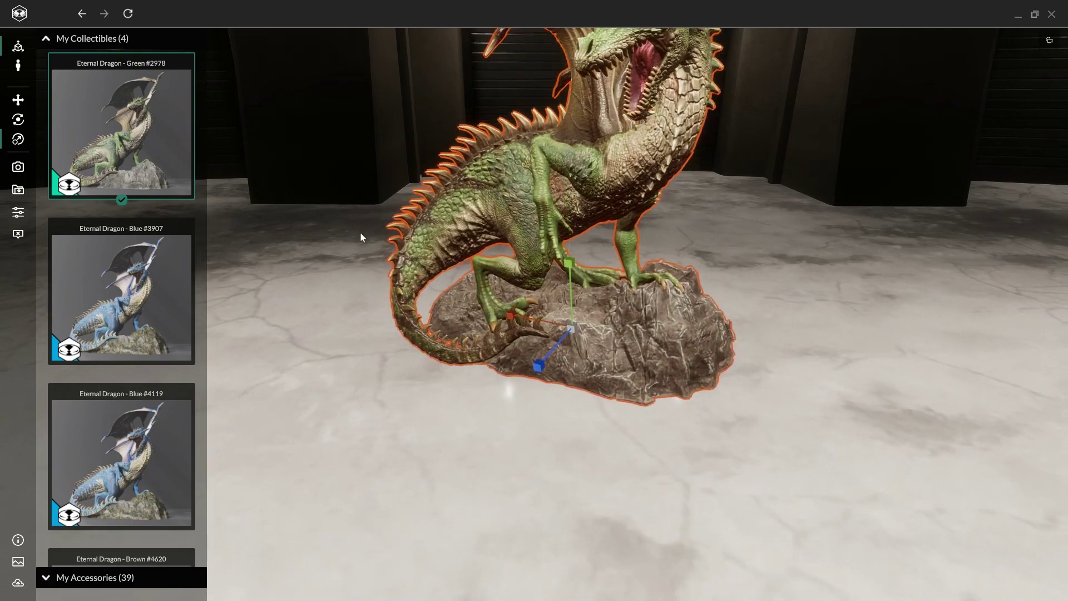
scroll(367, 225, down, 3)
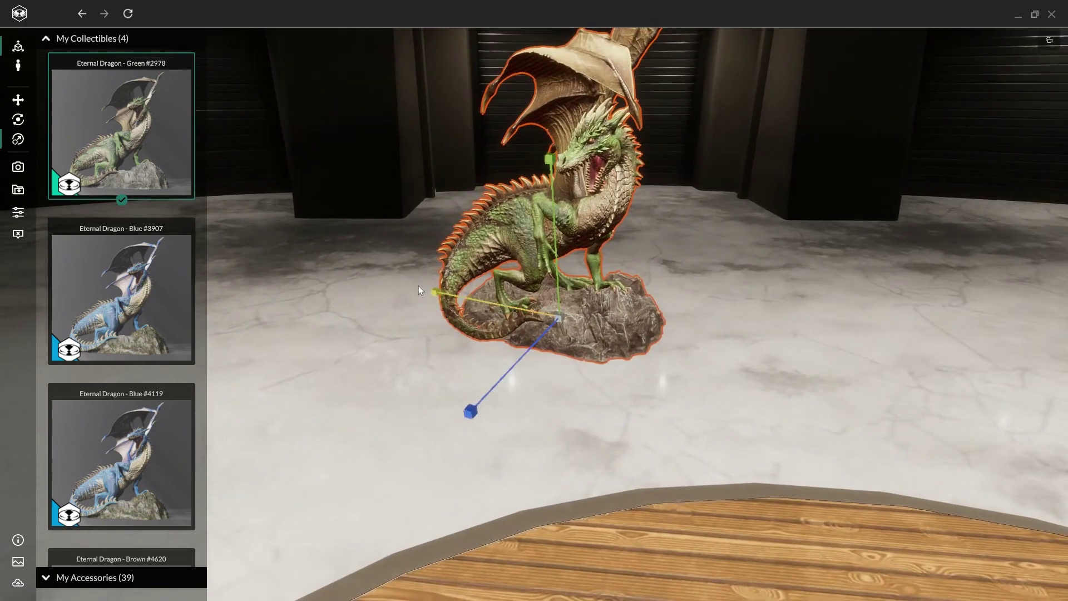
scroll(423, 286, down, 2)
drag(427, 289, 521, 310)
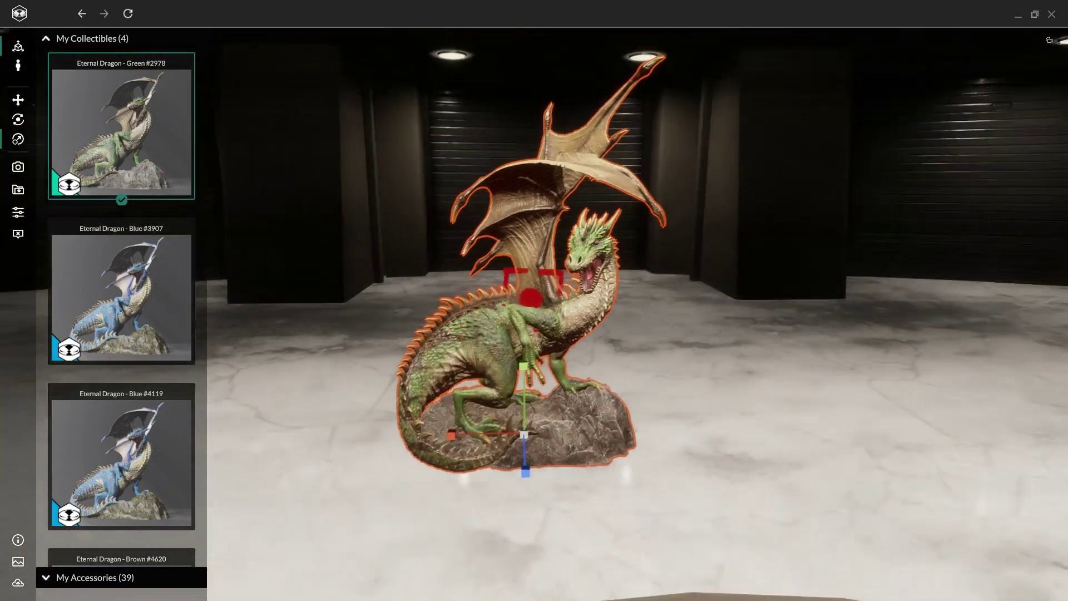
Add the Blue #3907, Blue #4119 and Brown #4620 dragons from My Collectibles.
scroll(126, 280, down, 3)
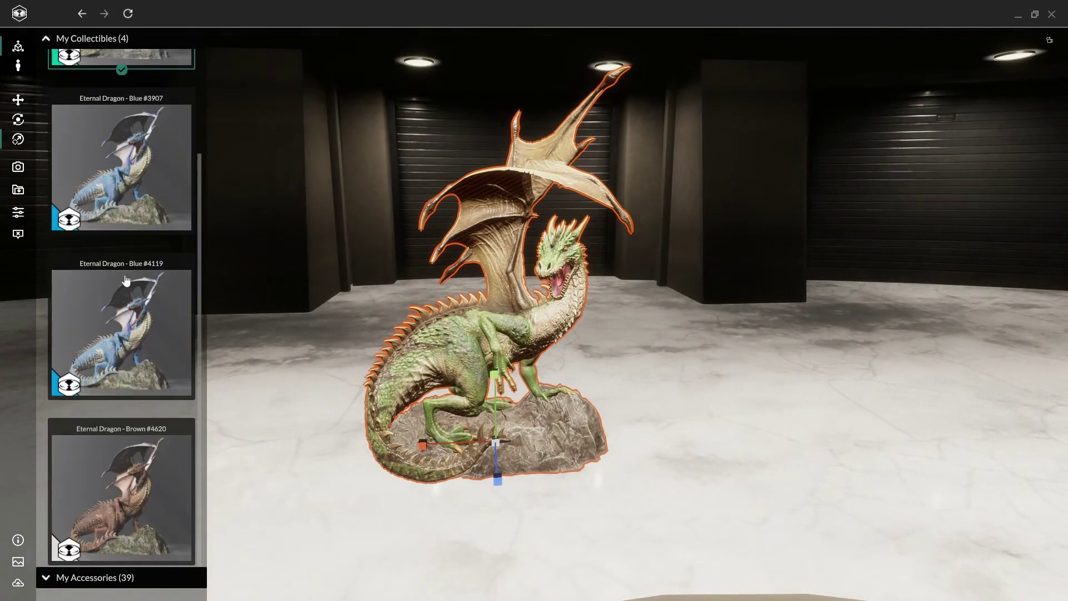
click(115, 199)
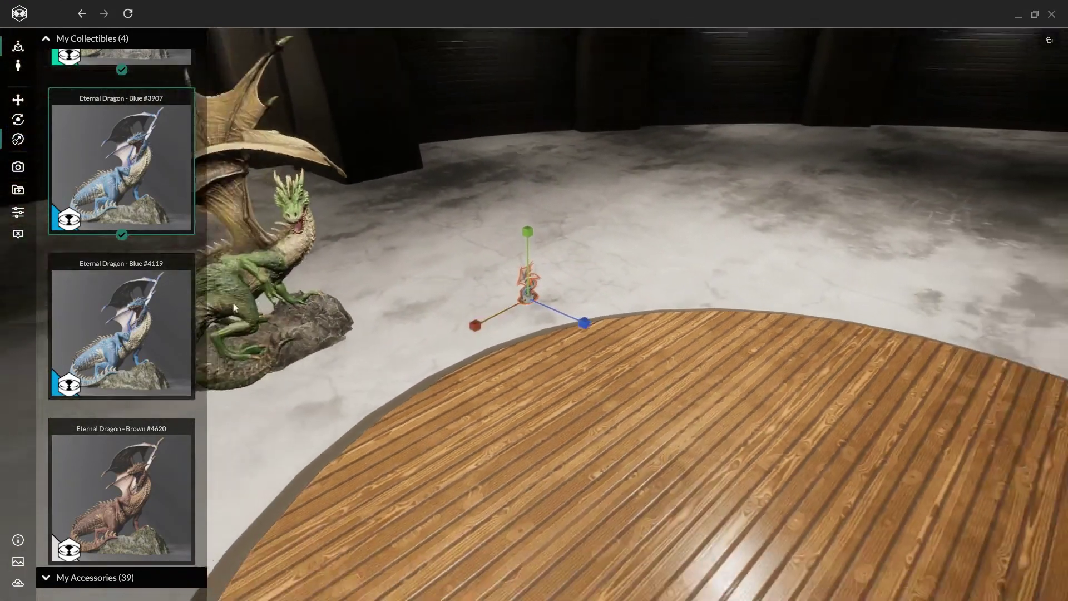
click(166, 320)
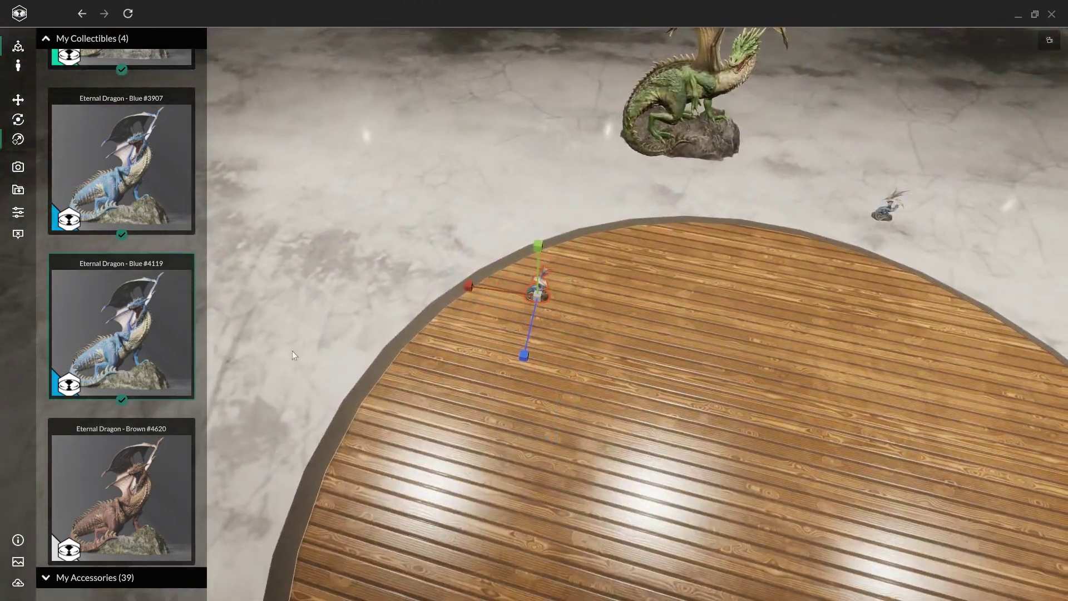
click(140, 462)
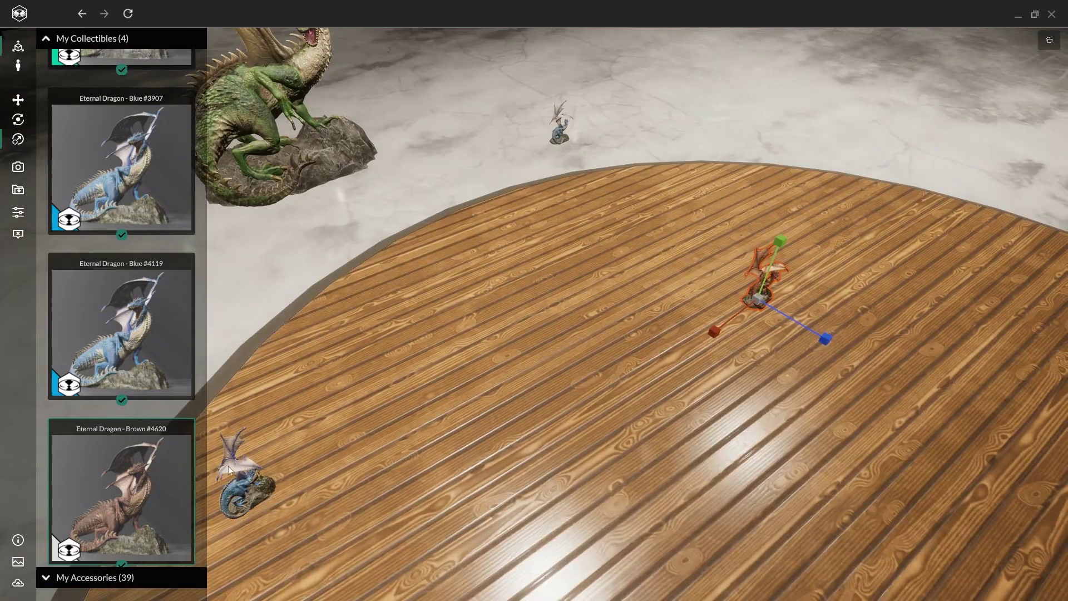
Select the small blue and brown figurines and frame the distant blue dragon.
click(252, 508)
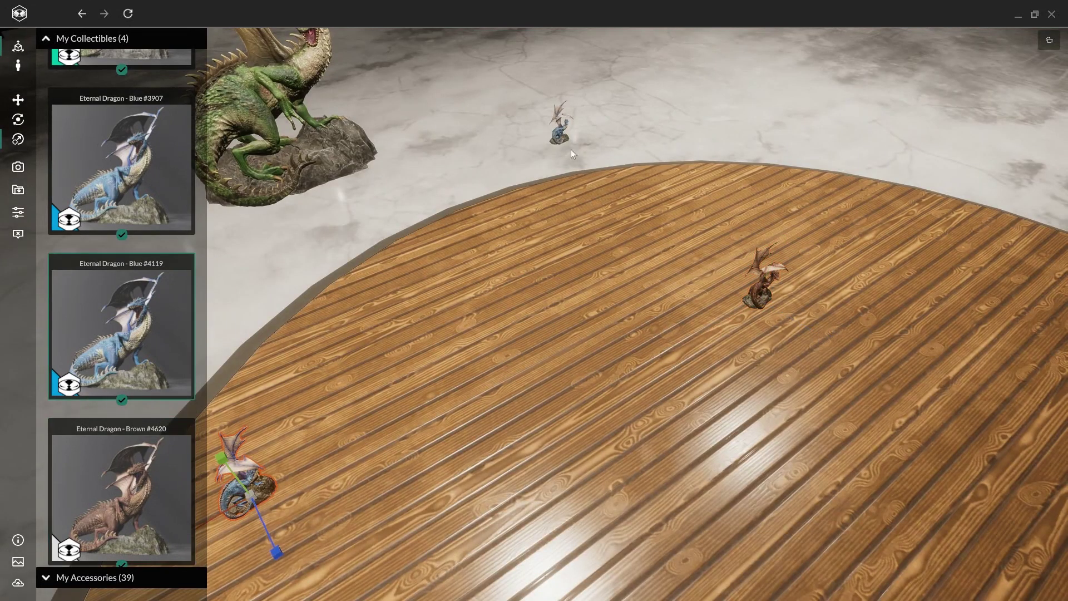
click(565, 132)
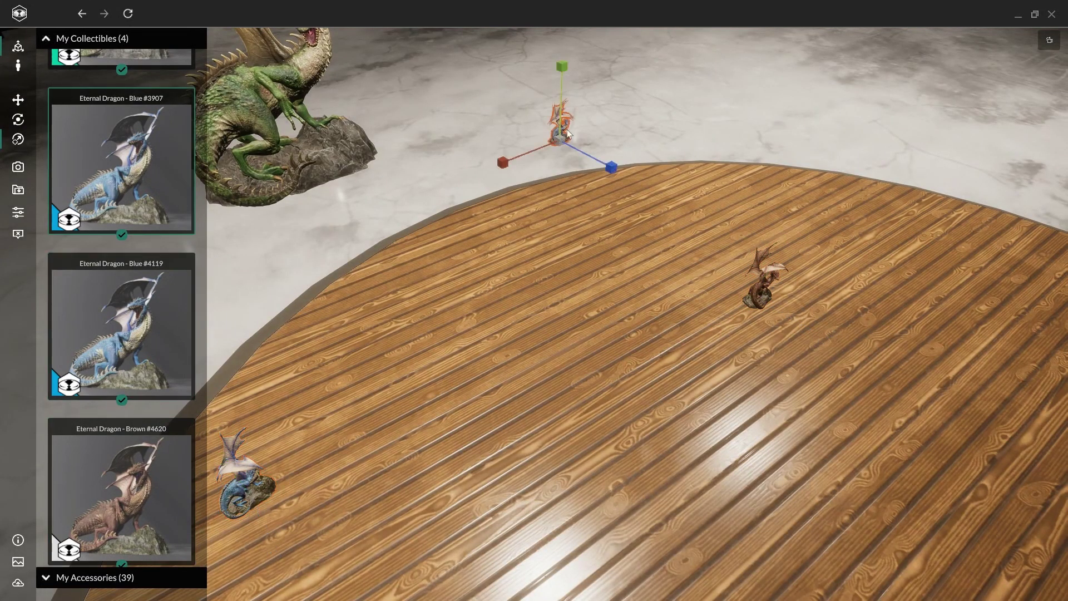
click(772, 279)
click(565, 139)
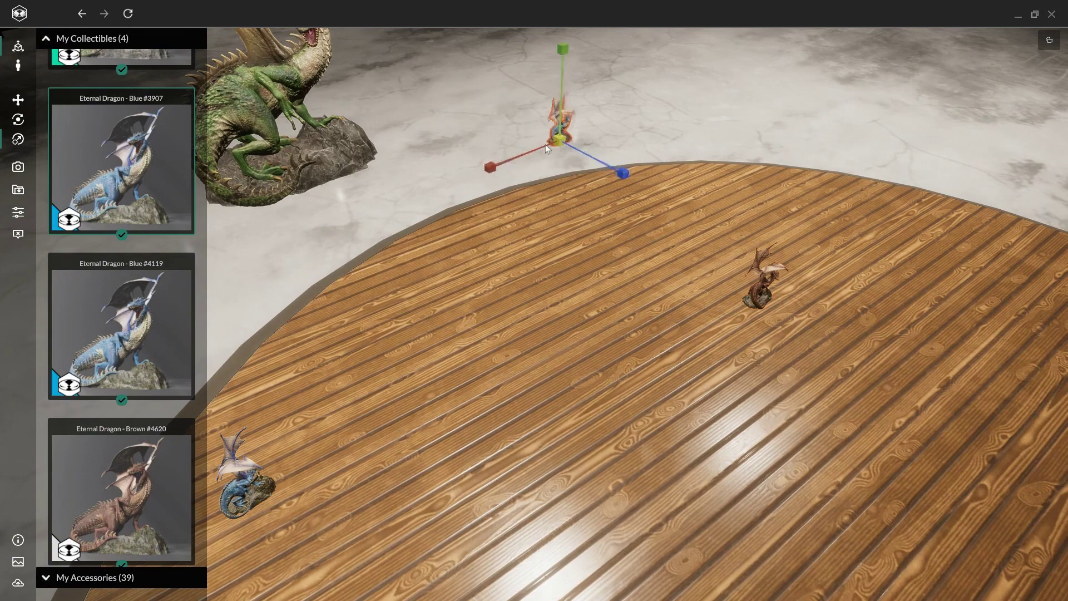
double_click(554, 147)
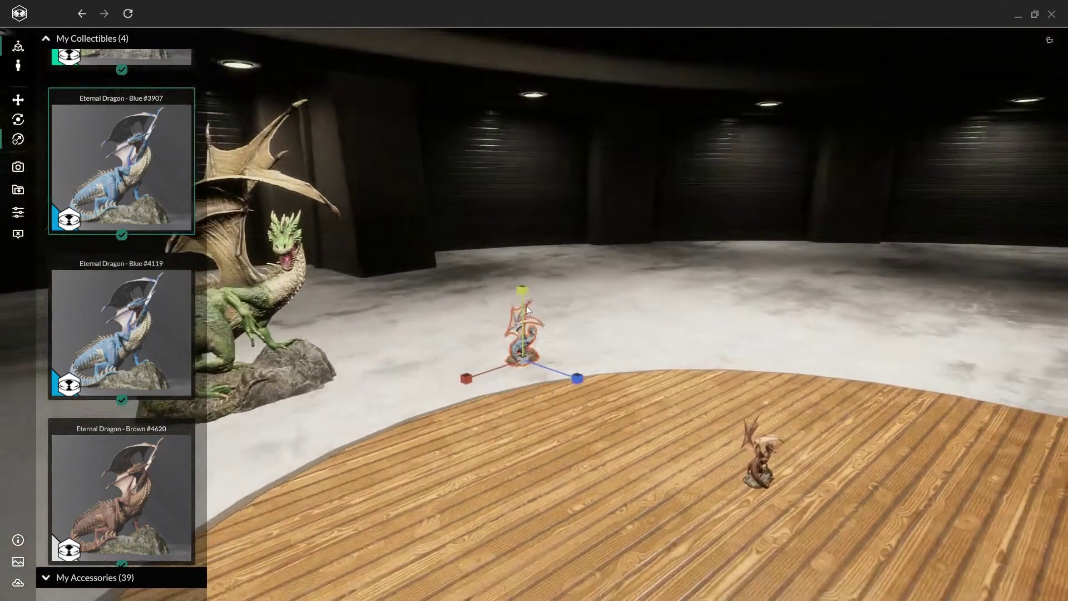
Scale the first blue dragon and the brown dragon up to life size.
drag(523, 288, 589, 150)
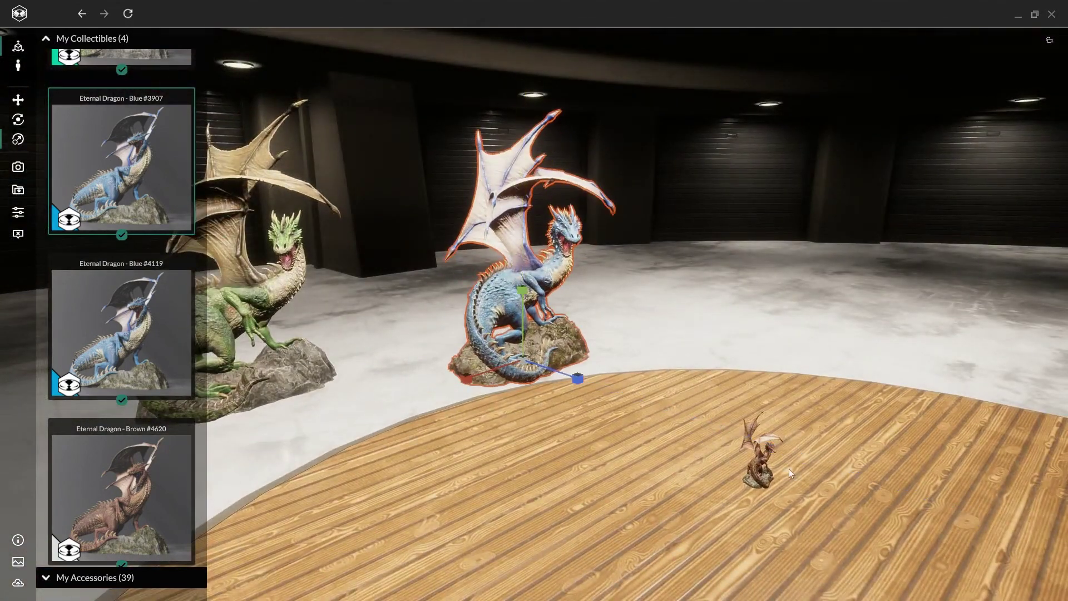
click(764, 465)
drag(755, 439, 722, 92)
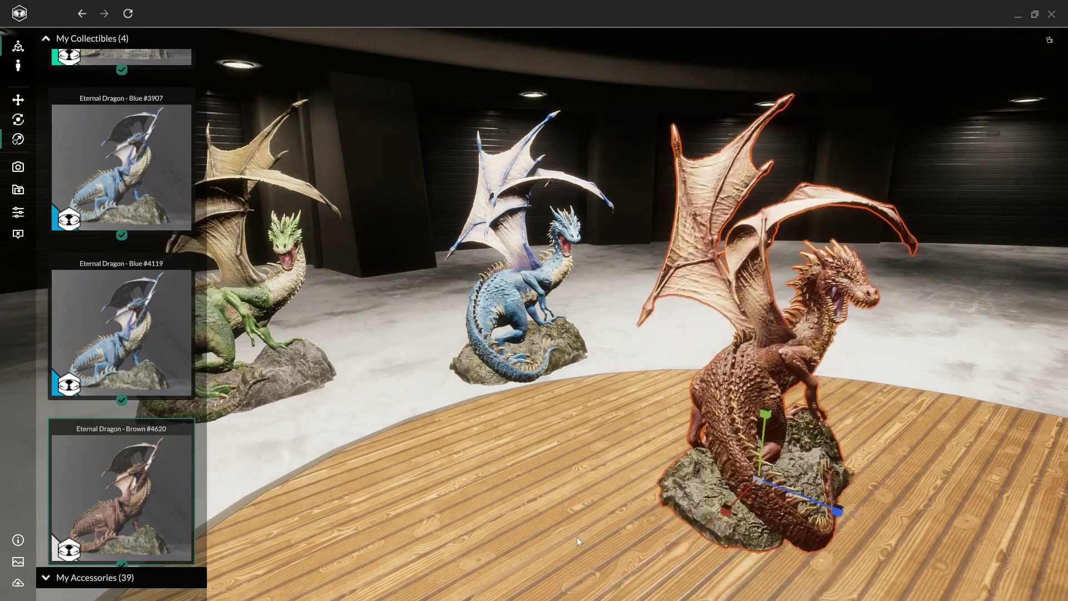
scroll(577, 537, down, 5)
click(433, 457)
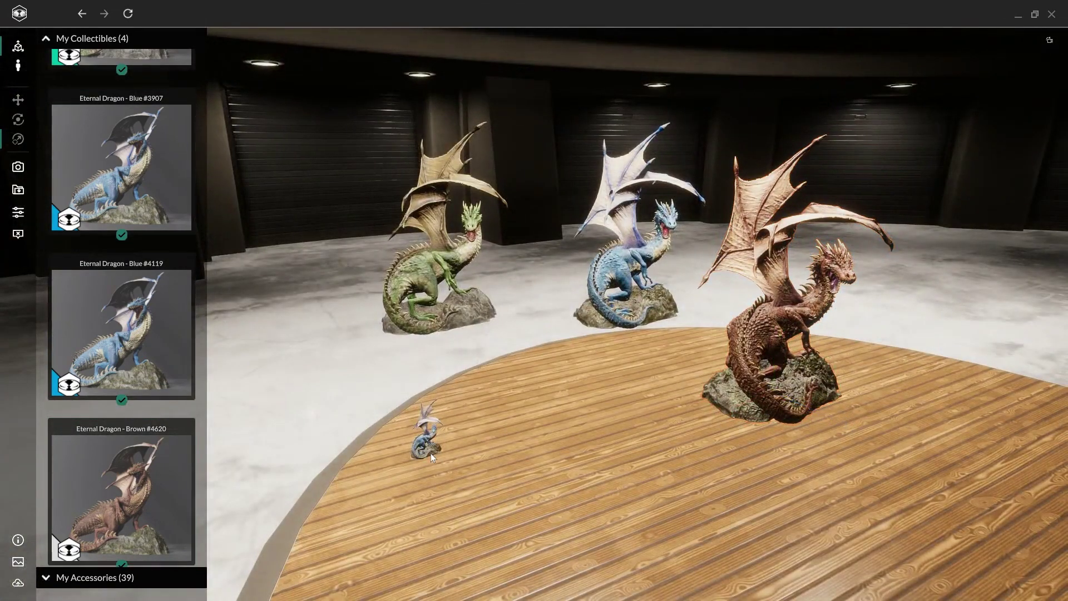
Enlarge the remaining blue dragon and make the brown dragon slightly bigger.
drag(422, 395, 377, 5)
click(807, 406)
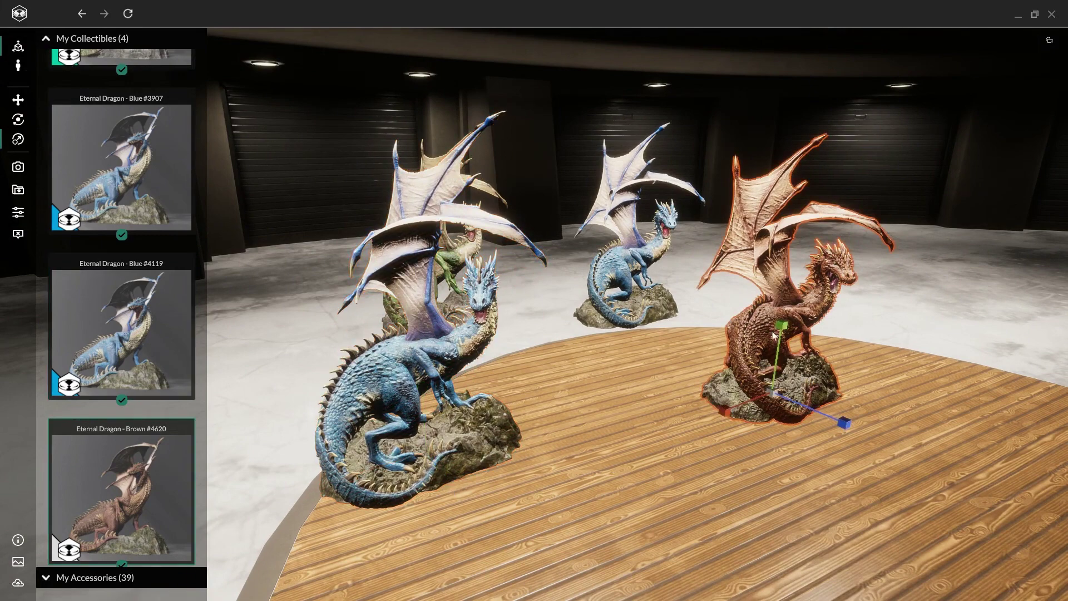
drag(774, 334, 778, 315)
click(649, 287)
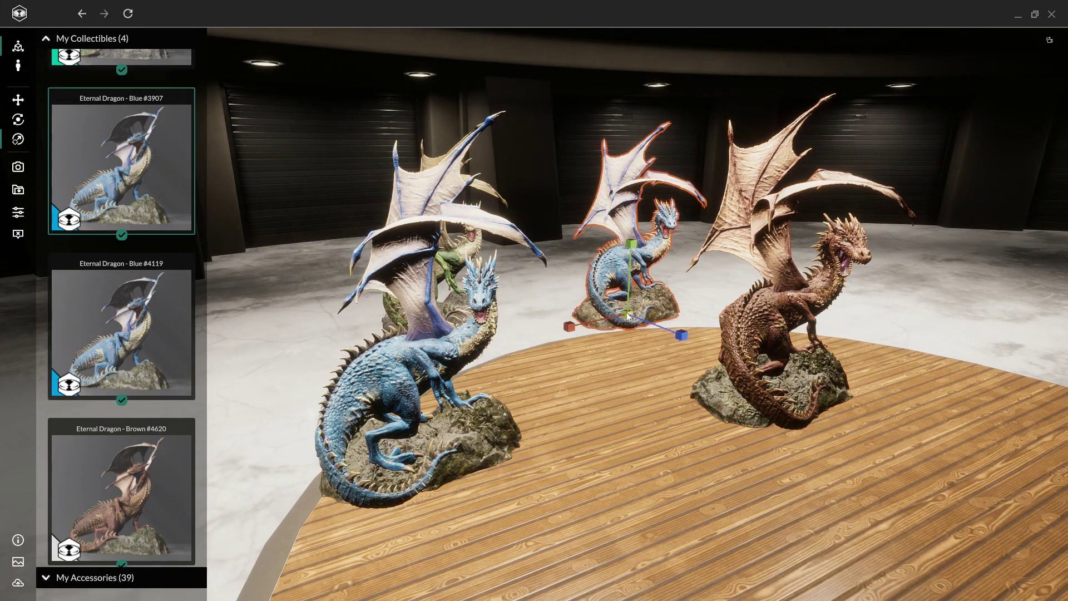
drag(381, 544, 405, 216)
Turn the right blue, brown and front blue dragons to face one another.
scroll(72, 167, up, 3)
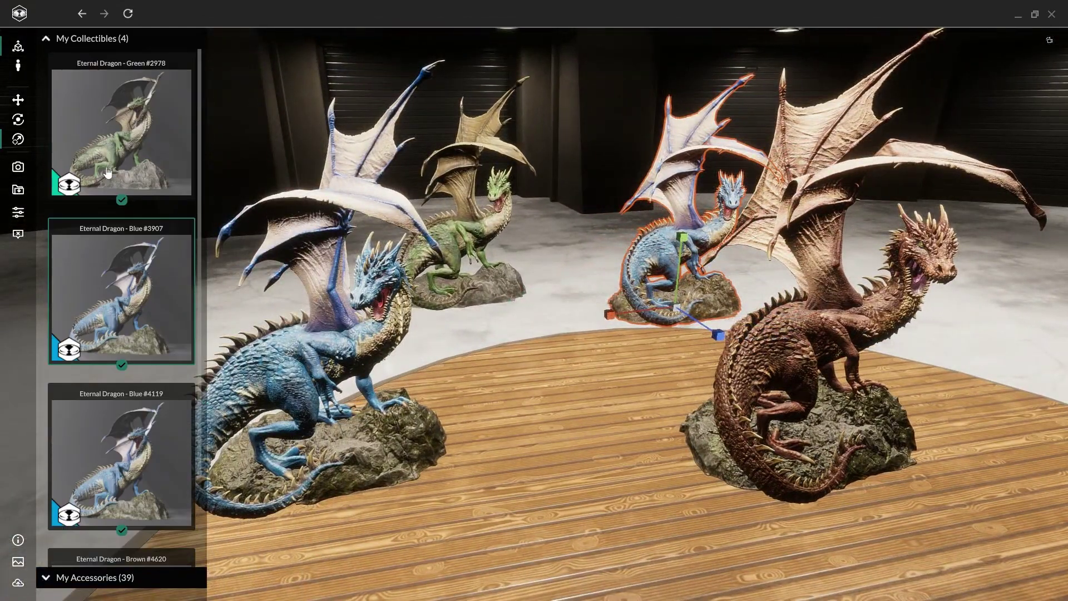
click(112, 128)
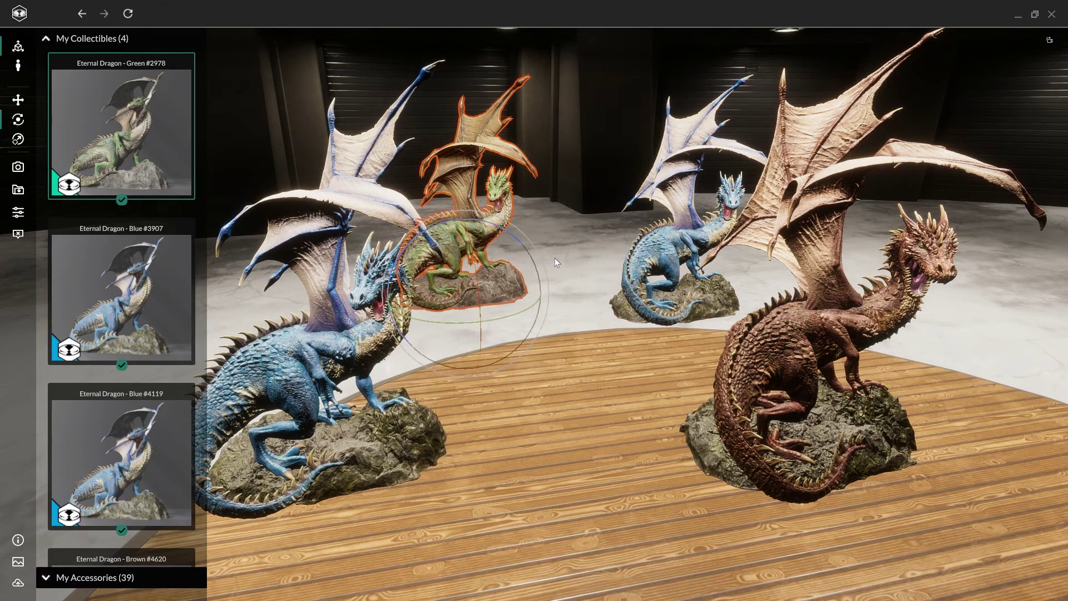
click(693, 316)
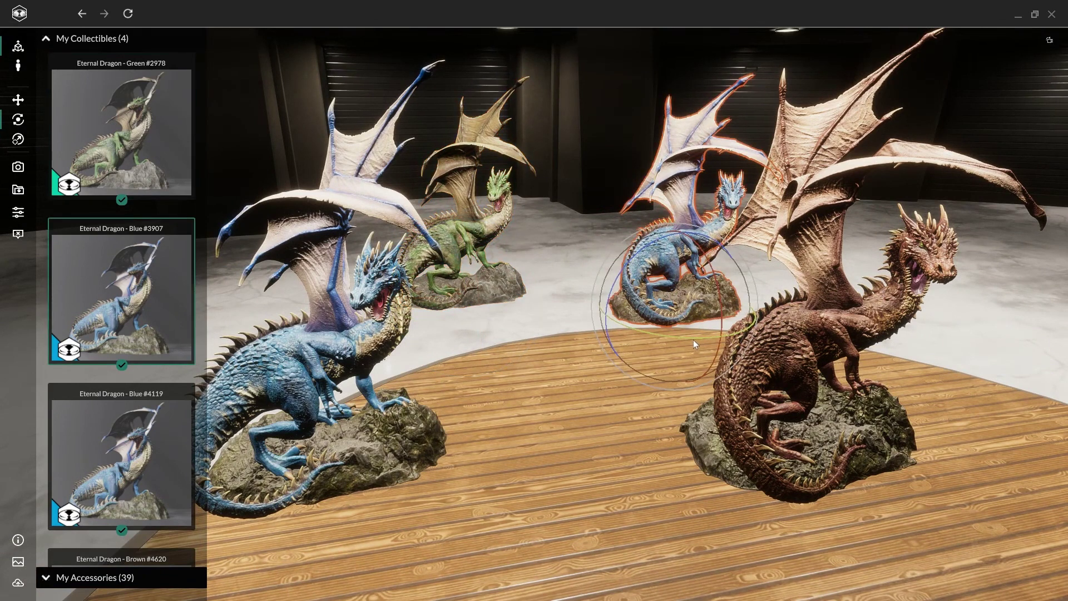
drag(693, 340, 657, 339)
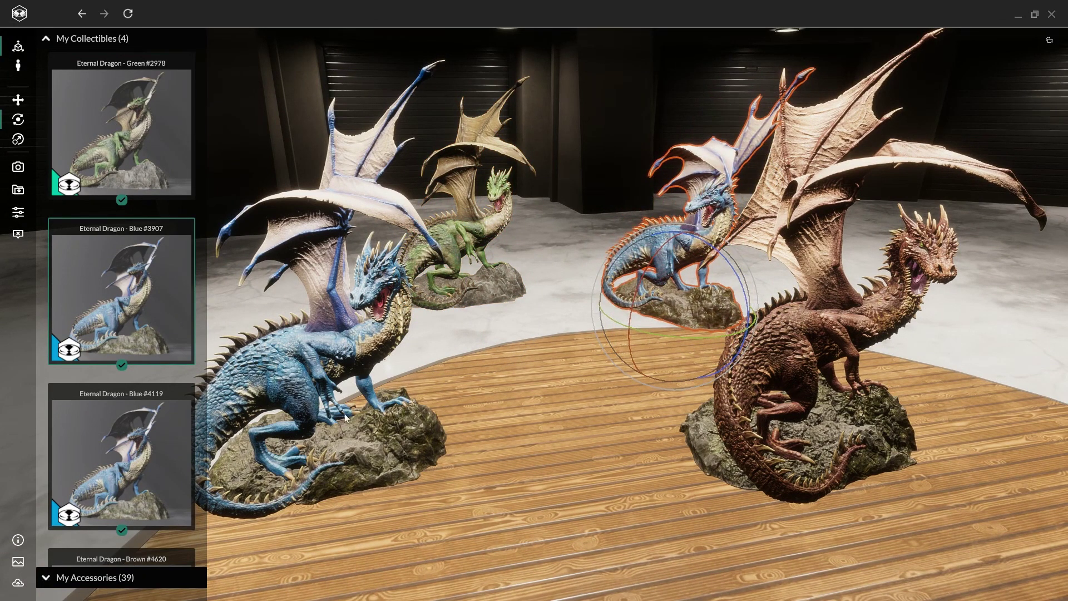
click(740, 442)
drag(731, 456, 847, 471)
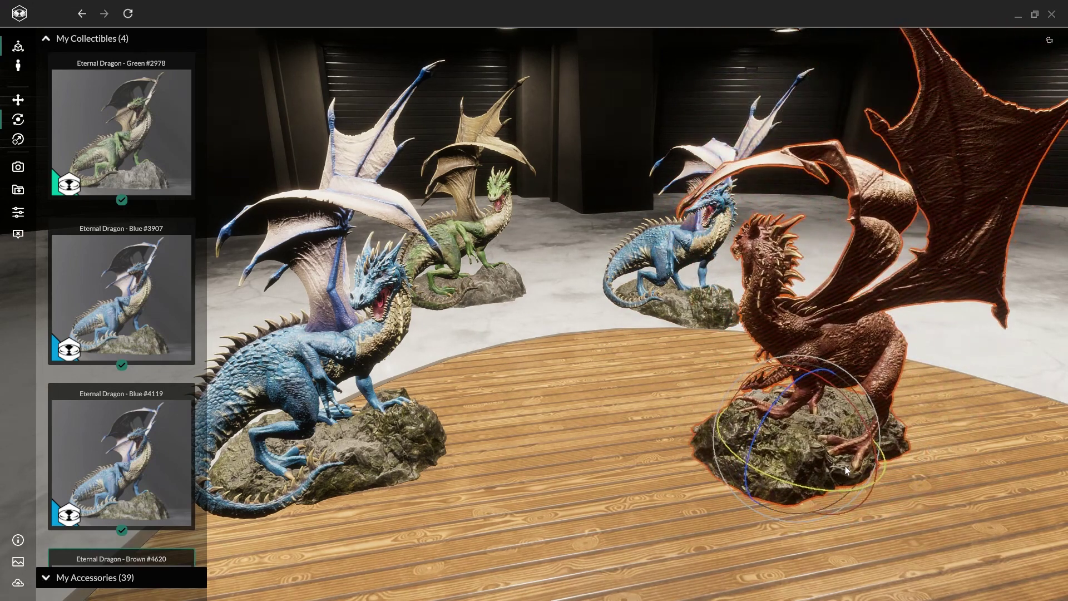
click(150, 462)
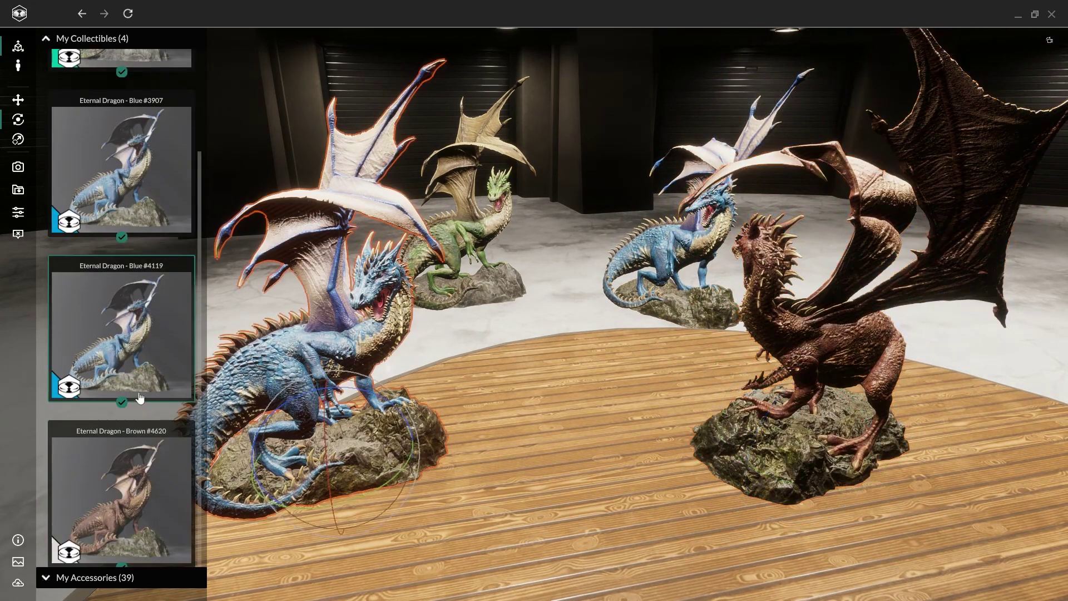
drag(349, 499, 439, 484)
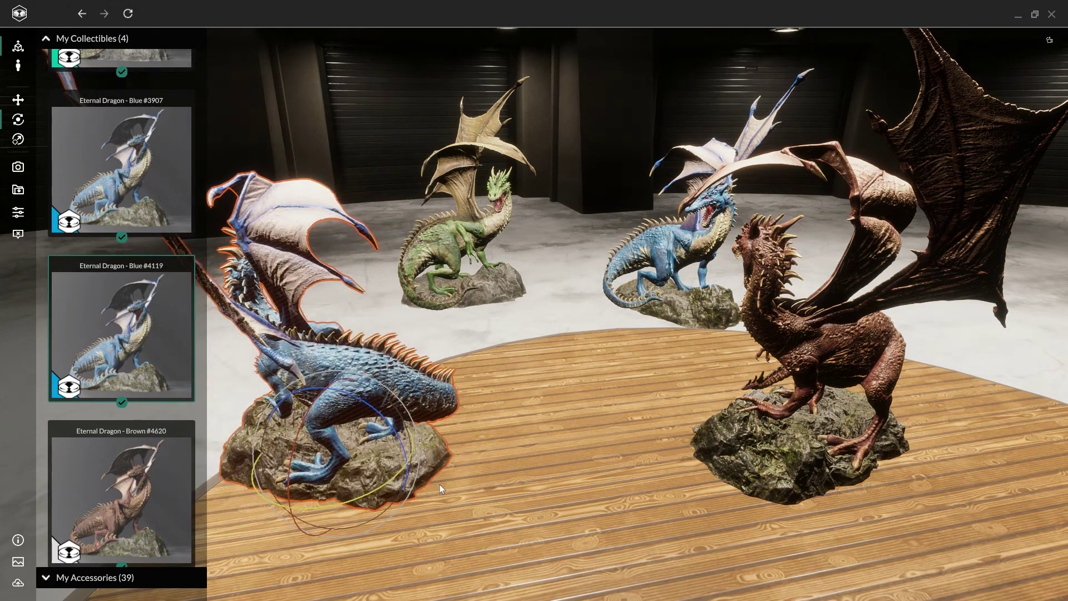
Slide the front blue and brown dragons across the floor into position.
click(27, 103)
drag(321, 449, 455, 449)
click(738, 450)
drag(737, 450, 533, 442)
click(443, 436)
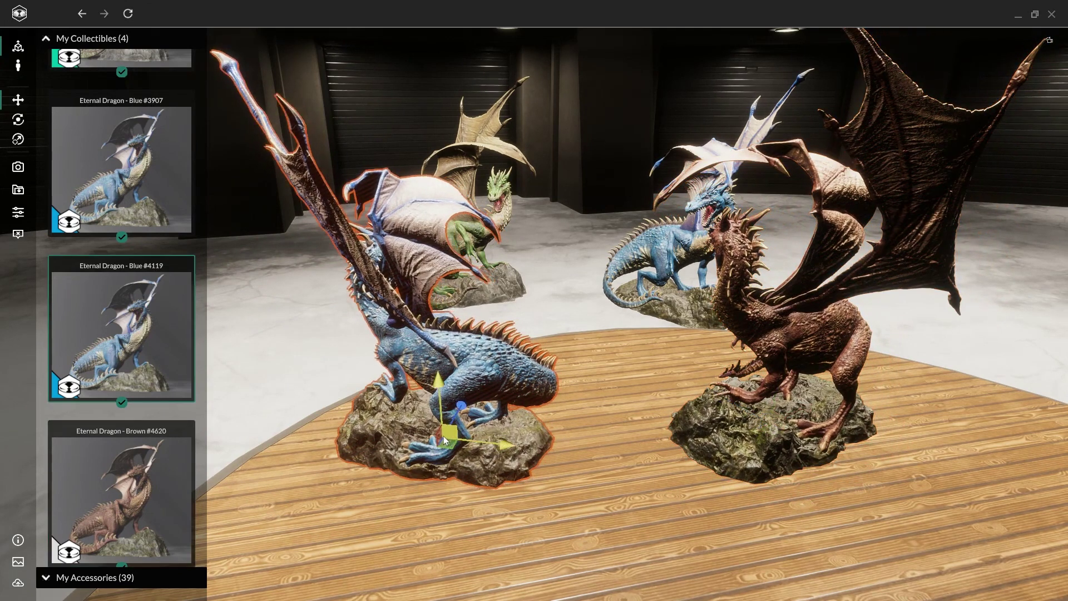
drag(443, 436, 466, 434)
click(747, 436)
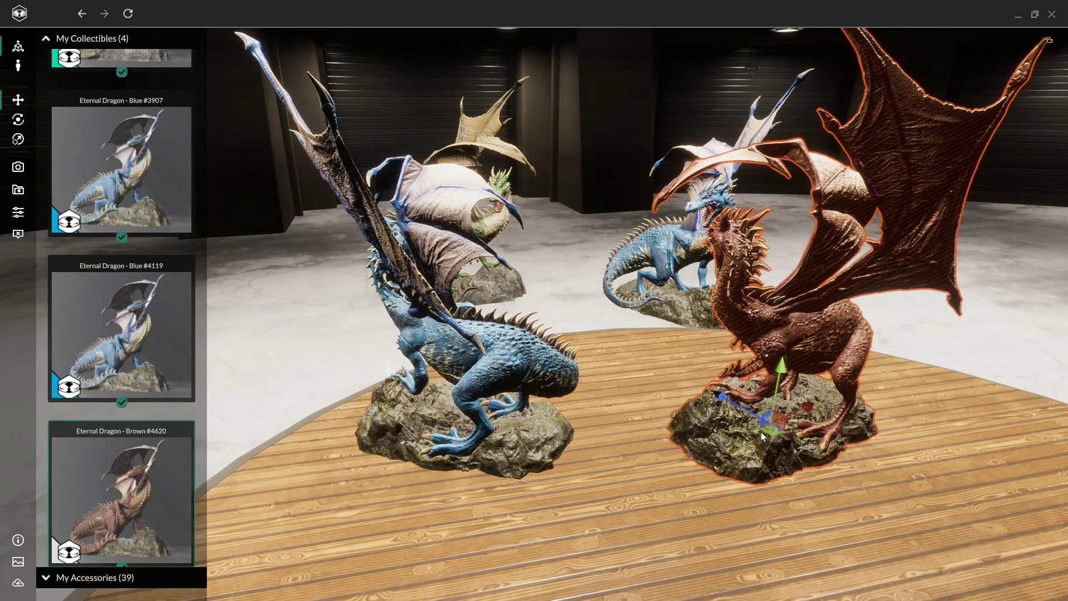
drag(762, 437, 750, 425)
scroll(789, 398, up, 2)
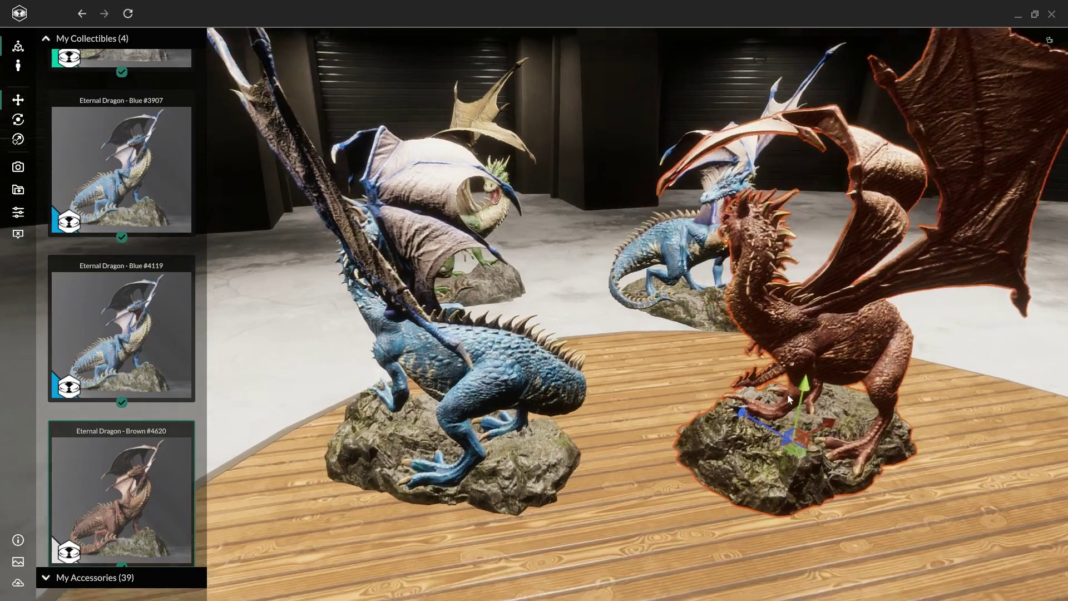
right_drag(789, 398, 442, 473)
Move the green dragon right and forward and rotate it toward the others.
click(442, 474)
drag(437, 476, 536, 496)
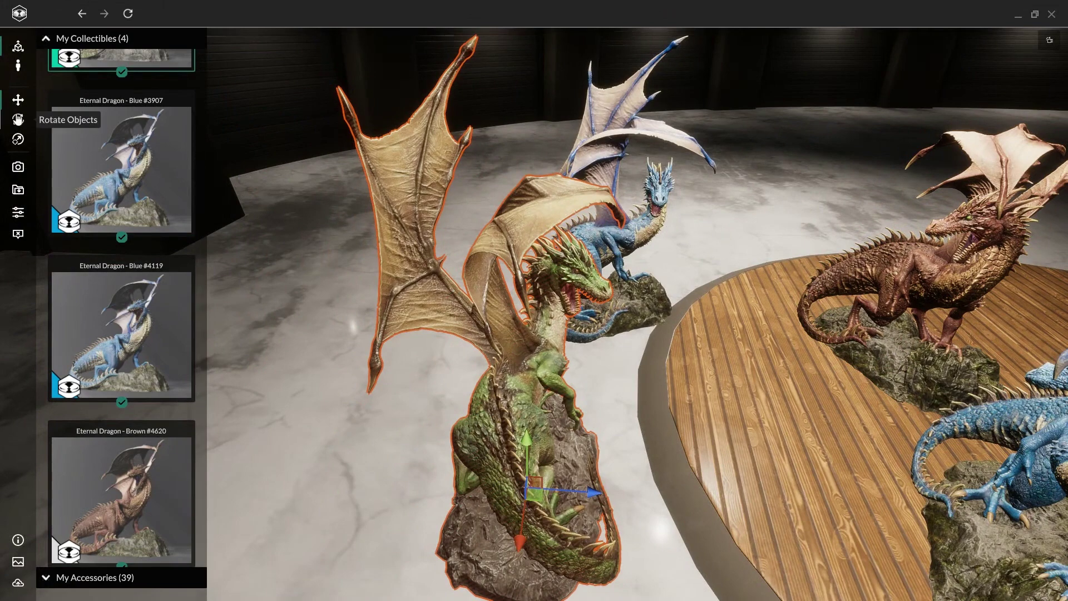
drag(467, 537, 490, 545)
right_drag(490, 545, 537, 461)
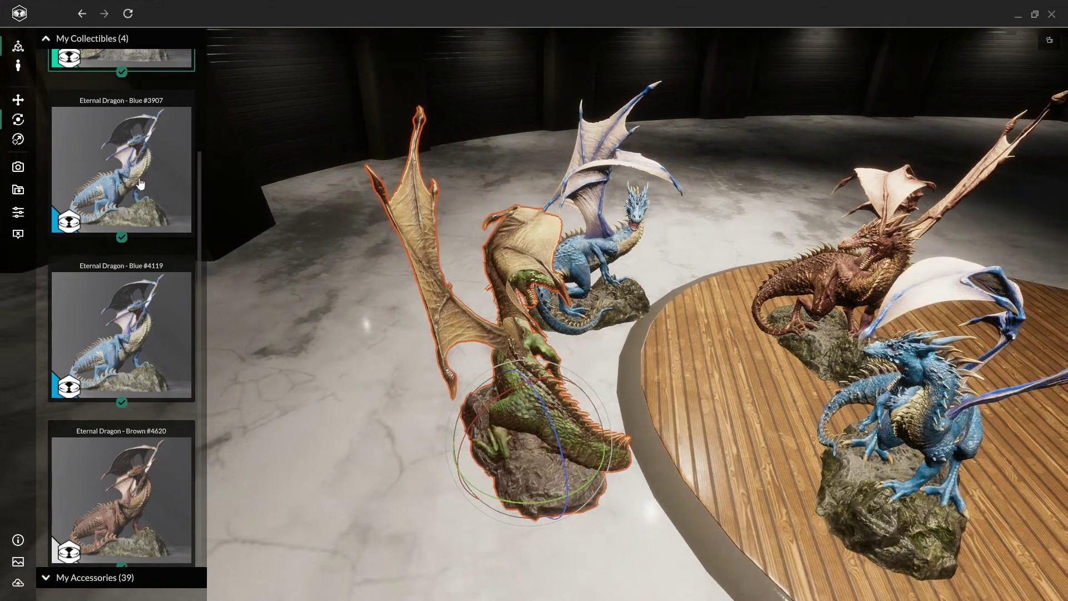
drag(536, 454, 580, 473)
right_drag(580, 473, 500, 407)
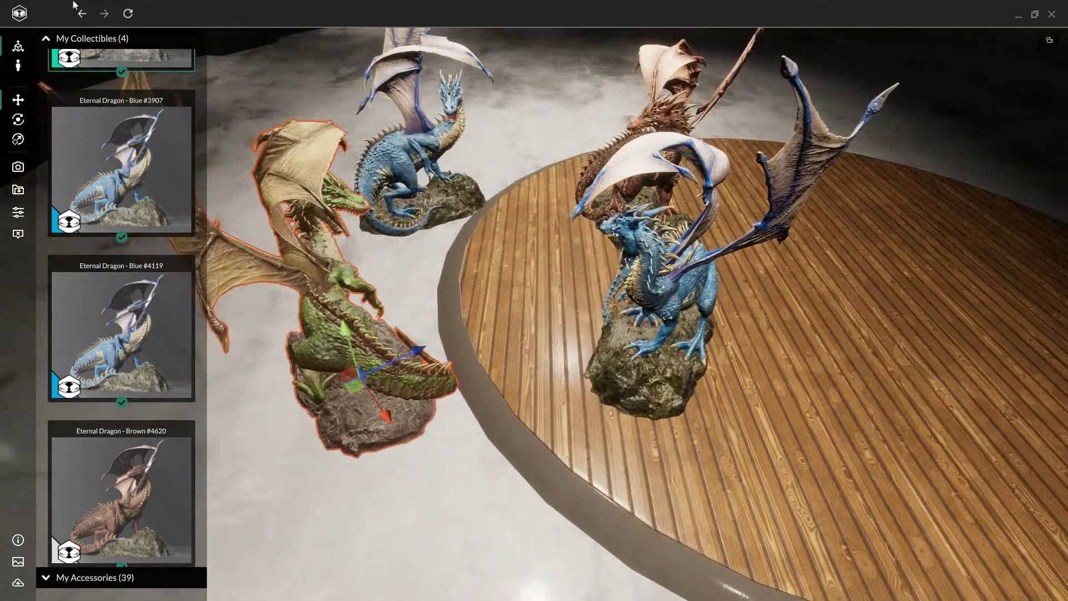
Switch to Player Mode to view the four-dragon display first-person.
click(17, 67)
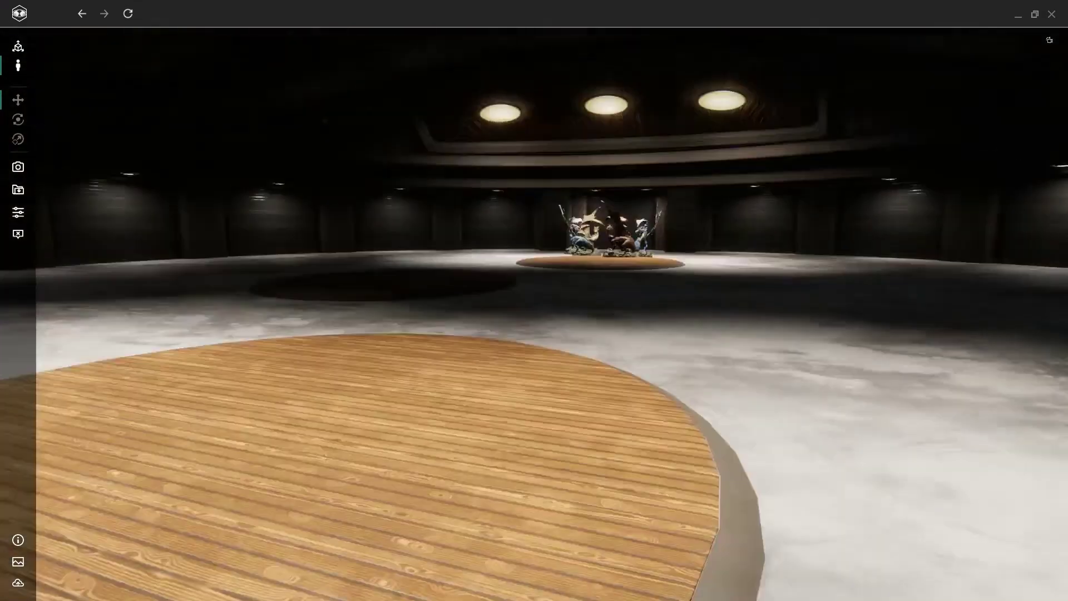